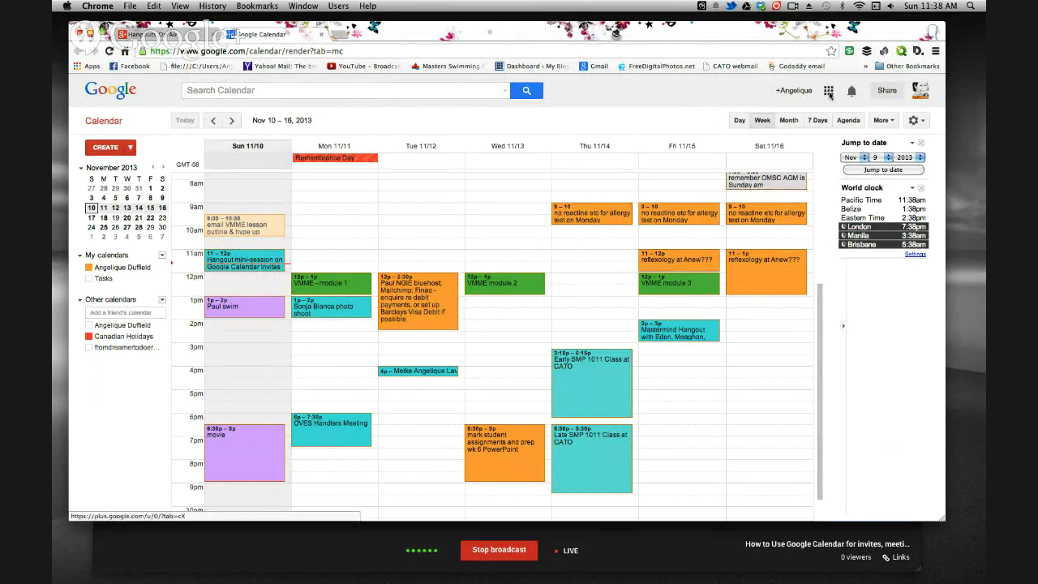
left_click(829, 93)
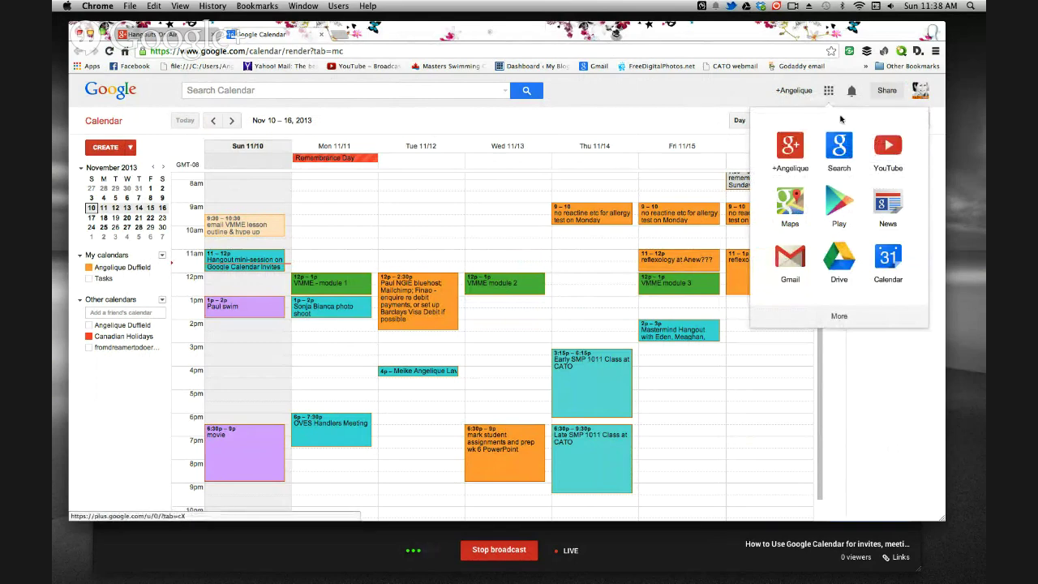
left_click(713, 91)
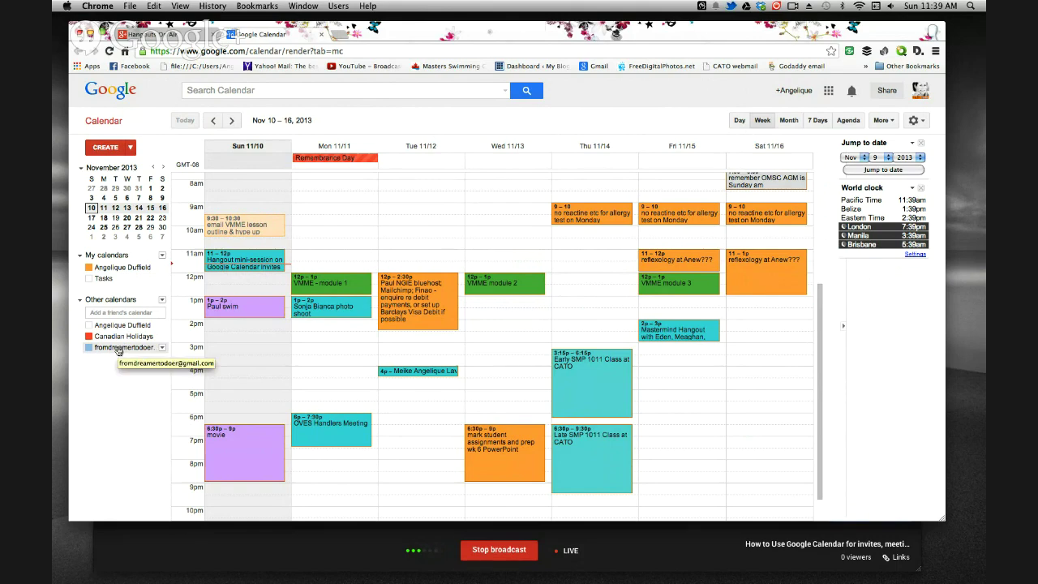
left_click(157, 349)
left_click(153, 328)
left_click(151, 326)
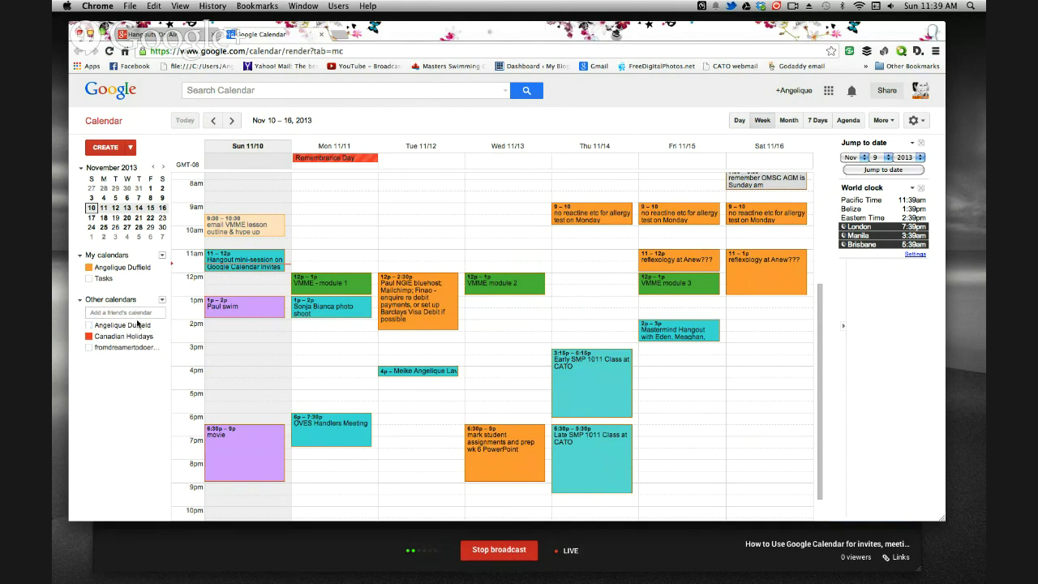
- Display the Tasks list, toggle its first task's completion on and off, and hide the list again
left_click(104, 279)
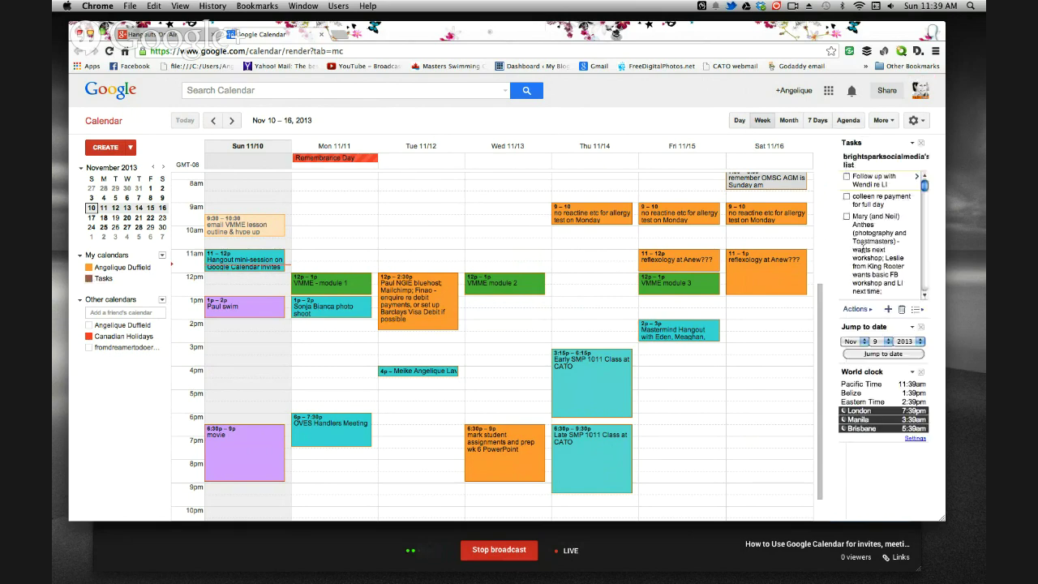
left_click(847, 177)
left_click(846, 176)
left_click(90, 278)
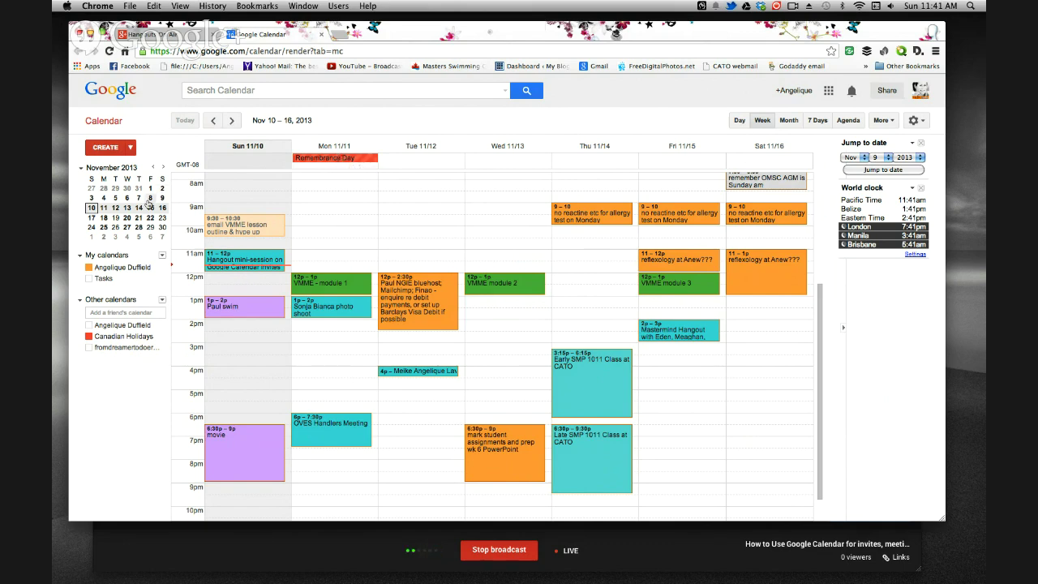
- View the calendar by day, week and month, and return to the Week view
left_click(739, 120)
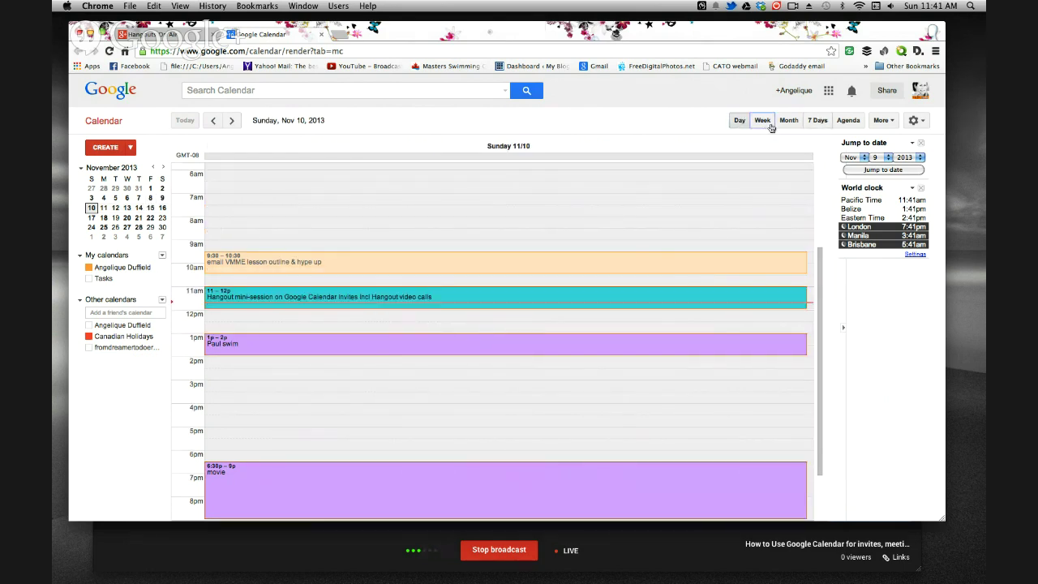
left_click(762, 121)
left_click(788, 120)
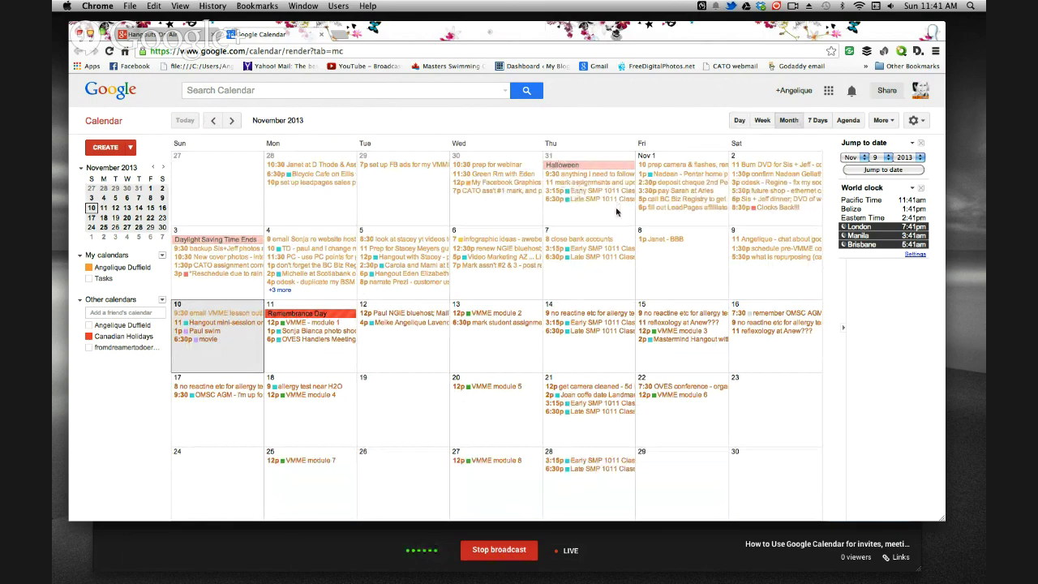
left_click(763, 121)
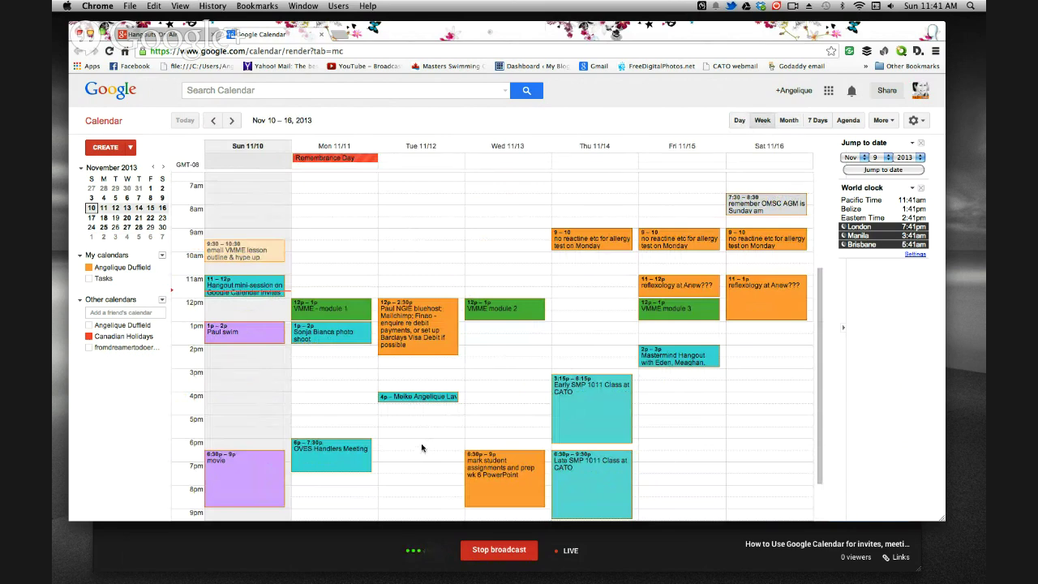
- Create an event titled "meeting" on Tuesday, November 12, from 6pm to 7pm
left_click_drag(421, 446, 423, 457)
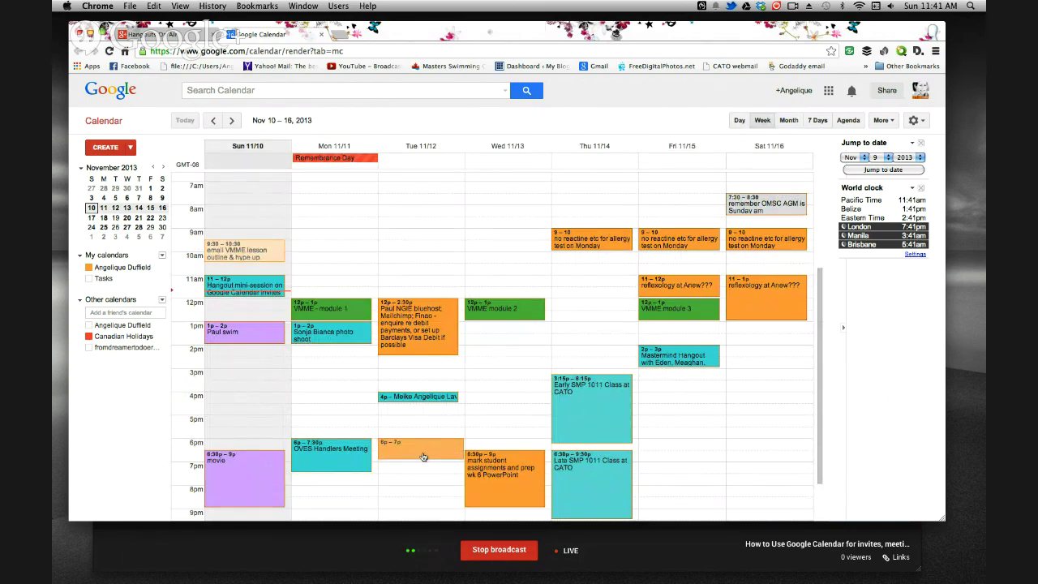
left_click_drag(422, 458, 423, 457)
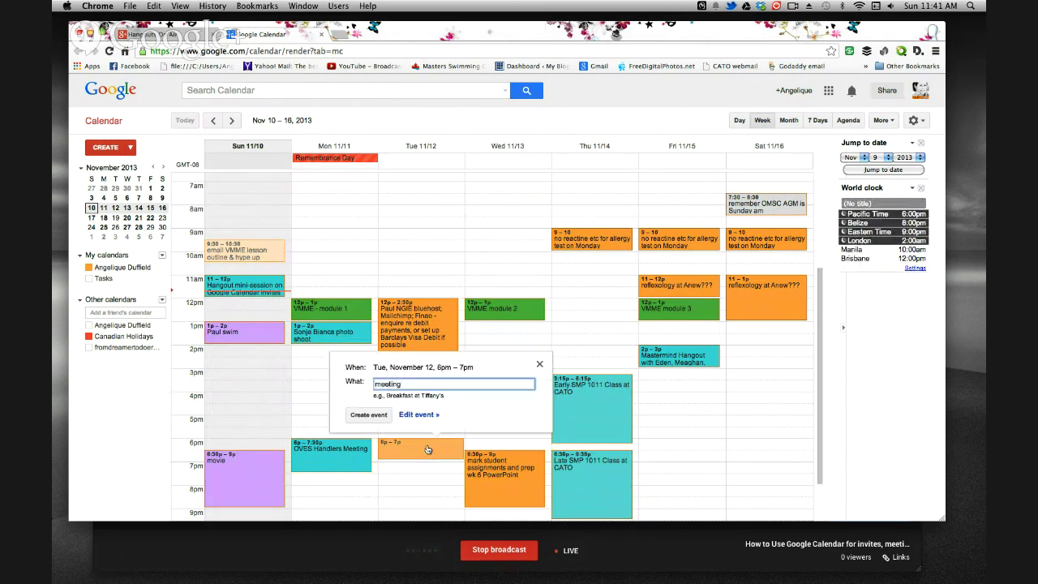
left_click(382, 417)
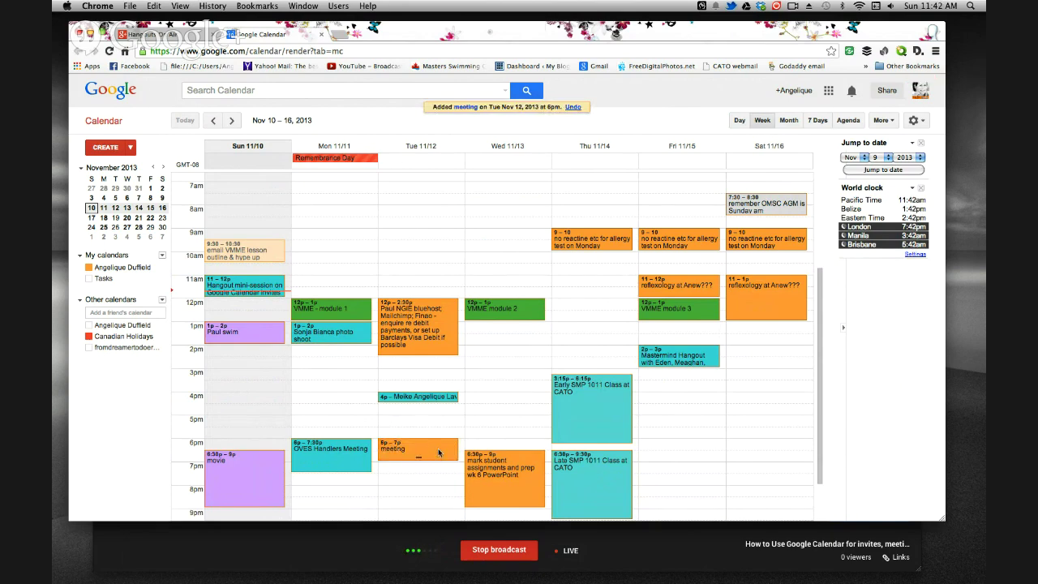
- Open the "meeting" event's full details and set its event color to purple
double_click(438, 448)
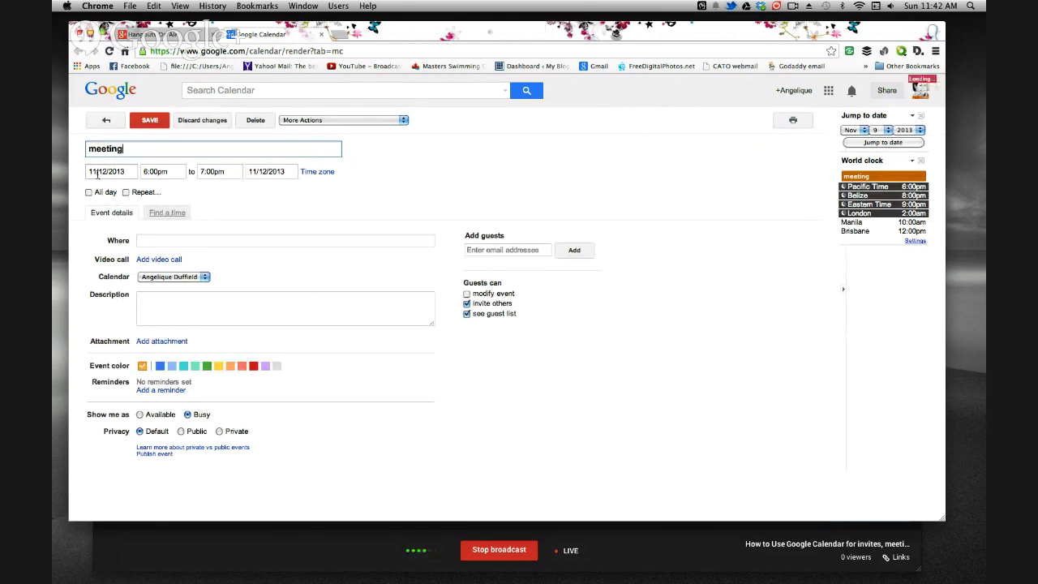
left_click(224, 172)
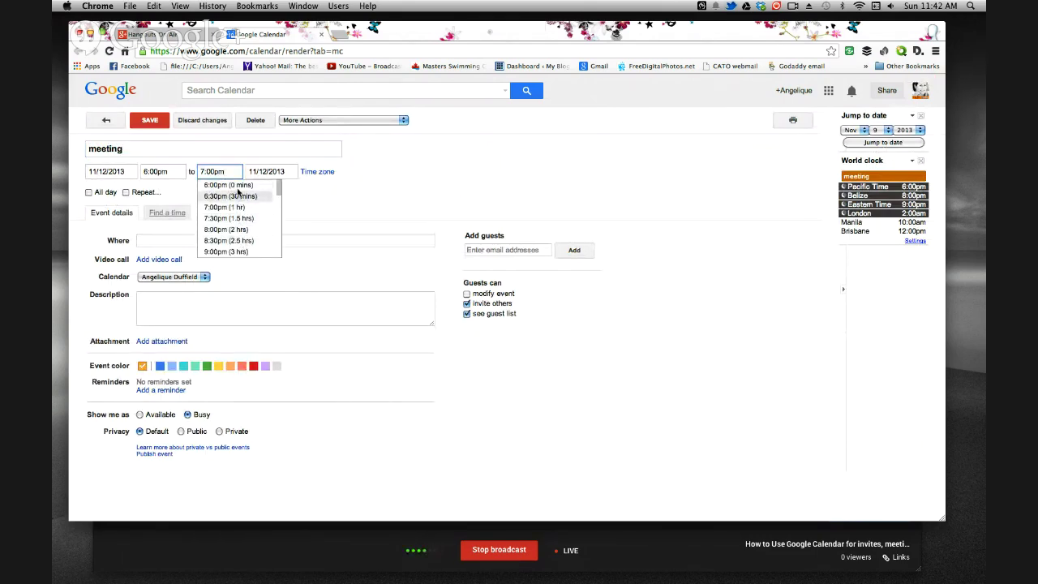
left_click(242, 303)
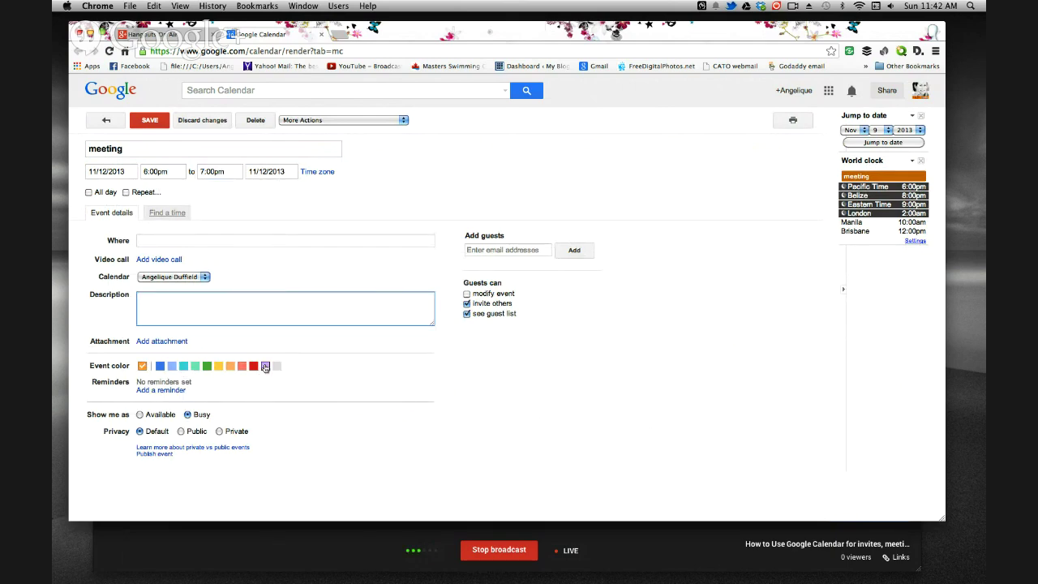
left_click(265, 367)
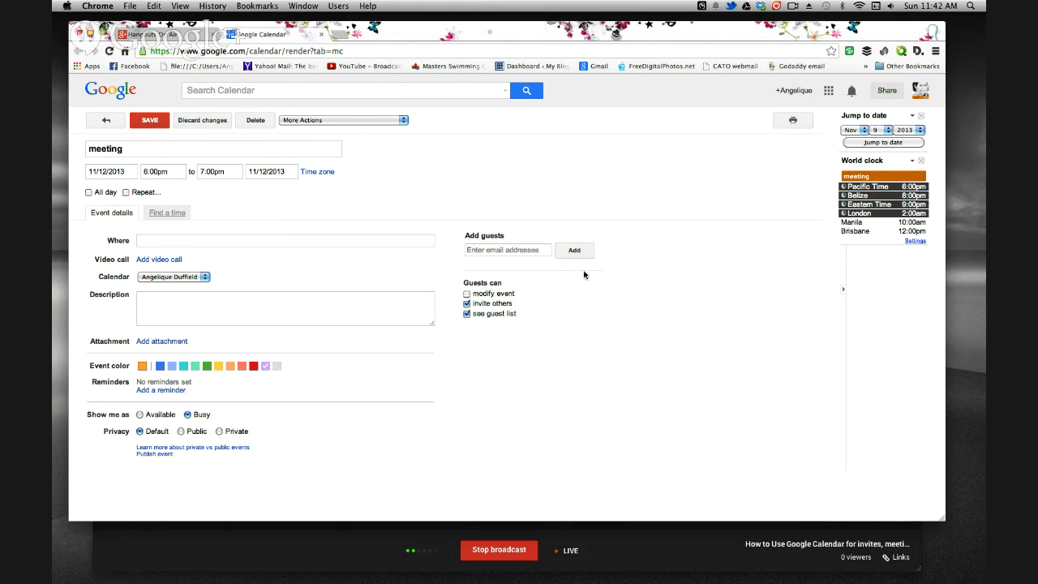
- Add a guest whose suggested name begins with "e" and remove the guests' permission to invite others
left_click(481, 254)
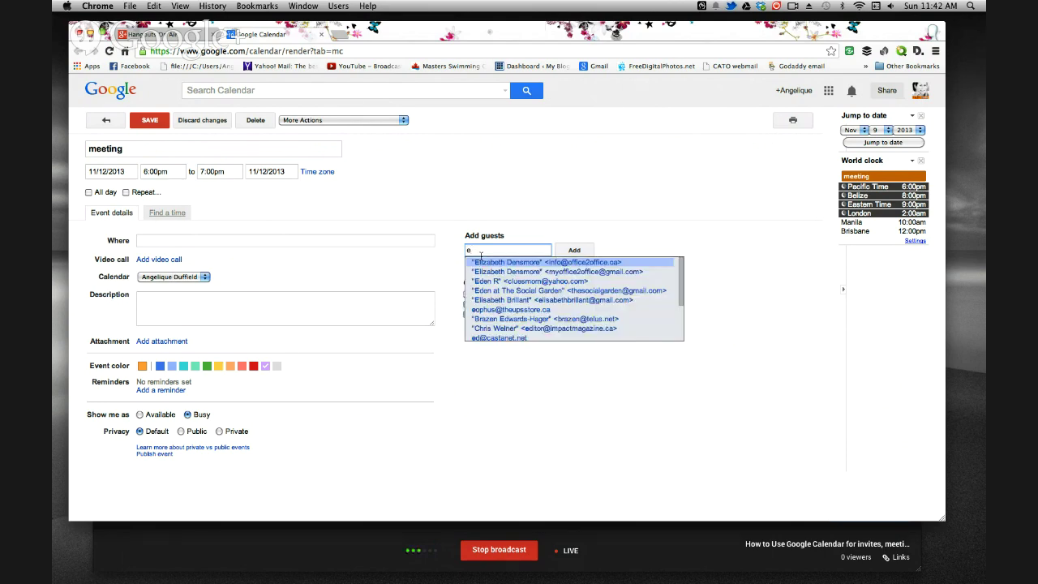
type("e")
left_click(577, 262)
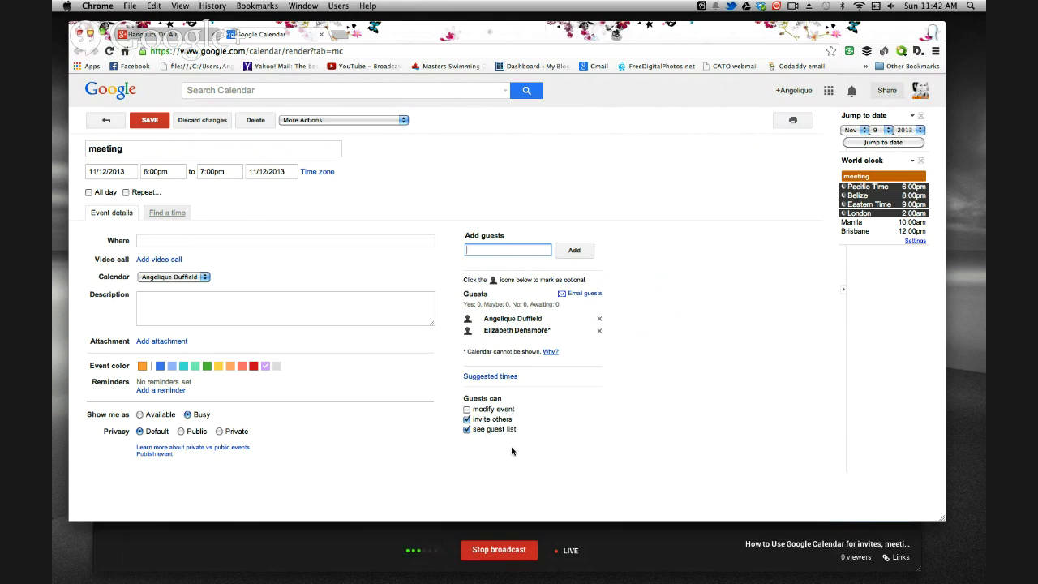
left_click(467, 419)
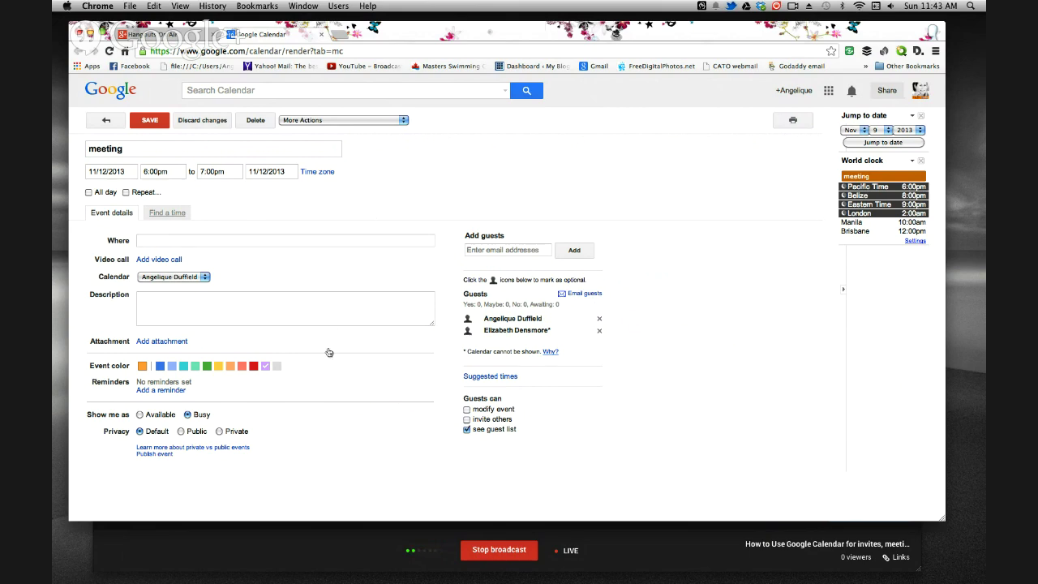
- Add a pop-up reminder 10 minutes before the event and an email reminder 1 hour before it
left_click(168, 392)
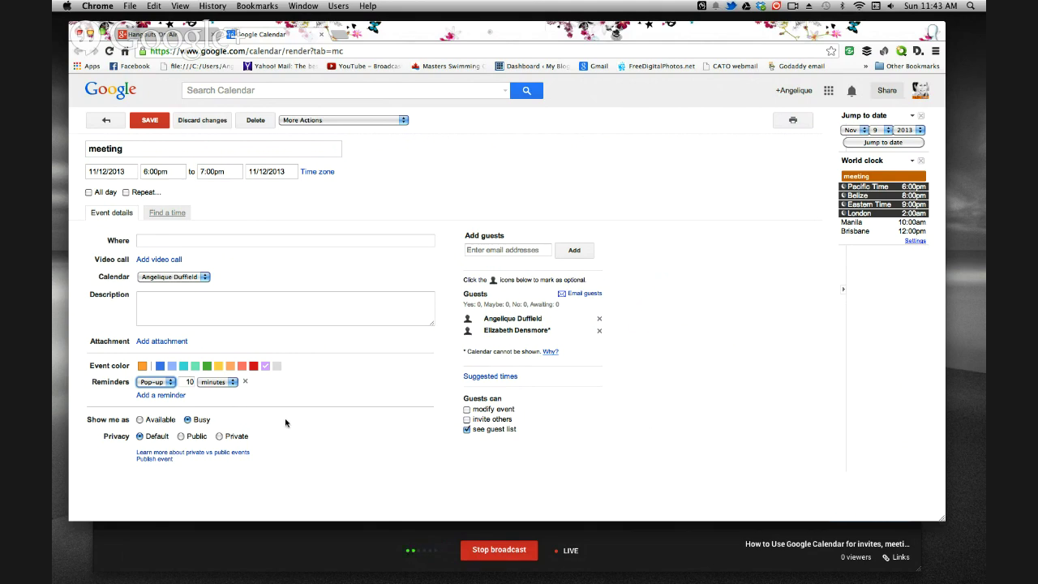
left_click(159, 395)
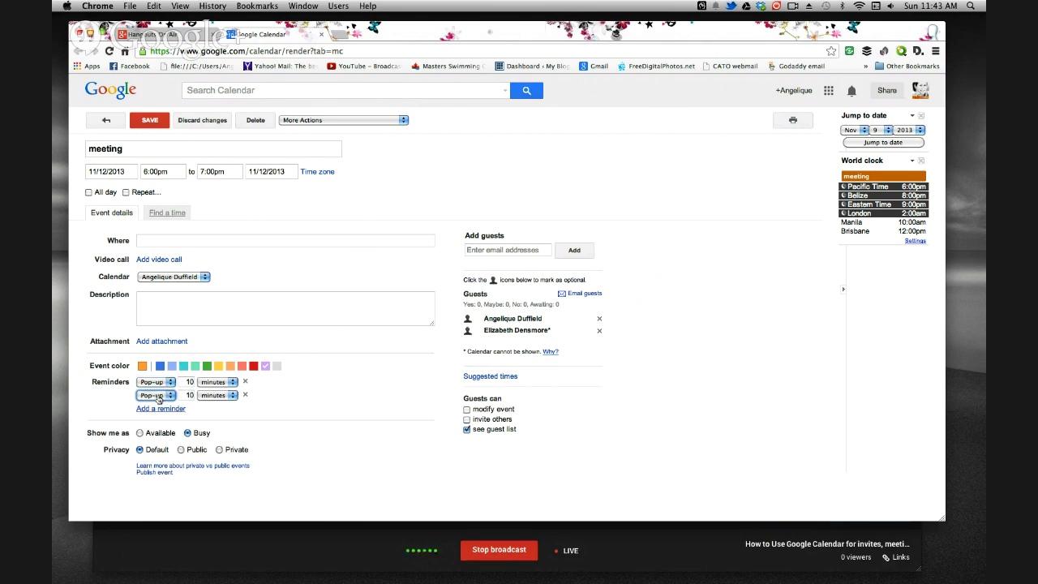
left_click(157, 396)
left_click(154, 385)
double_click(189, 395)
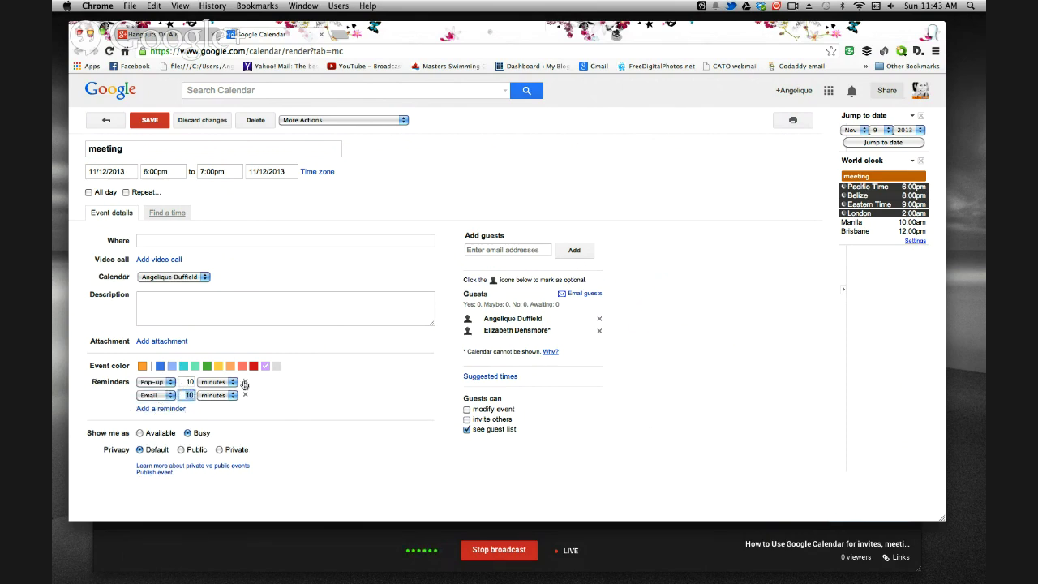
type("1")
left_click(212, 395)
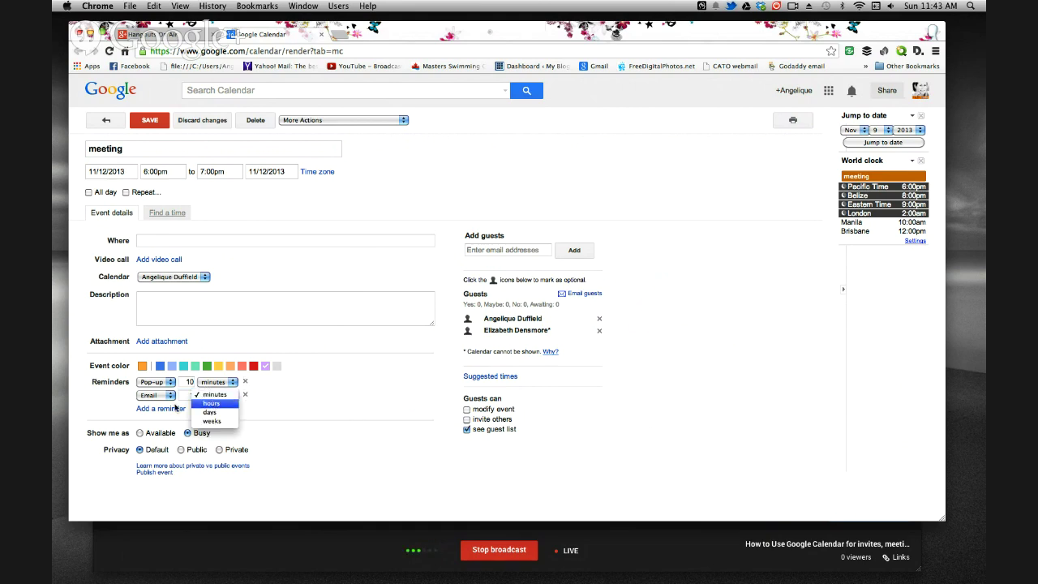
left_click(214, 406)
- Add a third reminder by email 1 day before the event
left_click(164, 410)
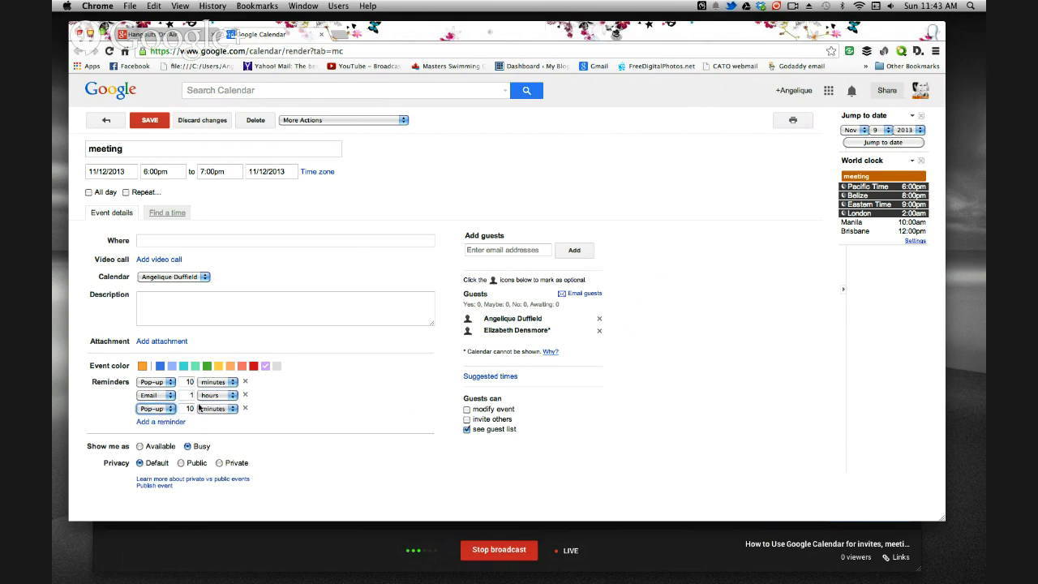
left_click(172, 409)
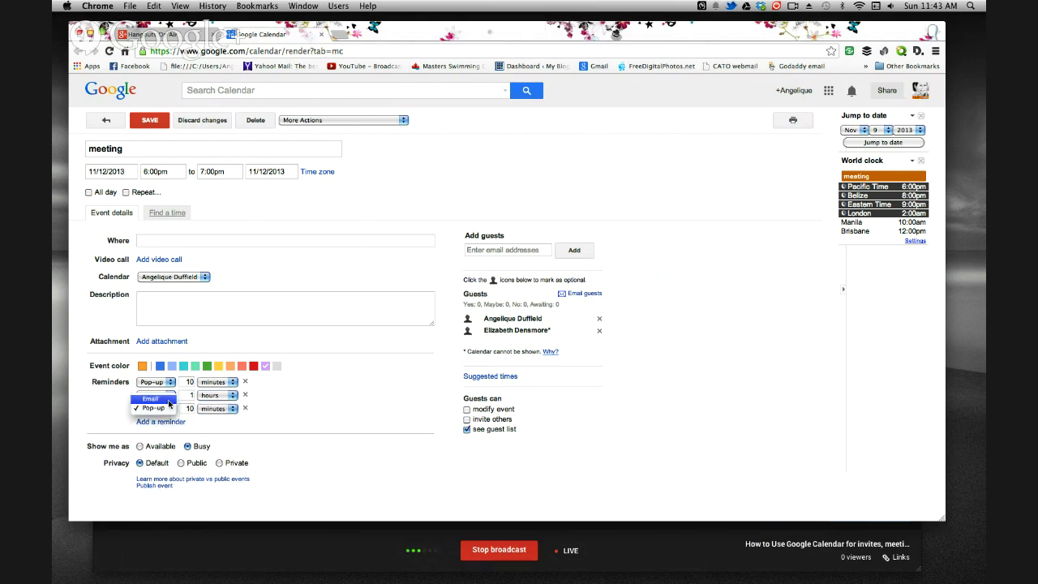
key("Return")
left_click(188, 409)
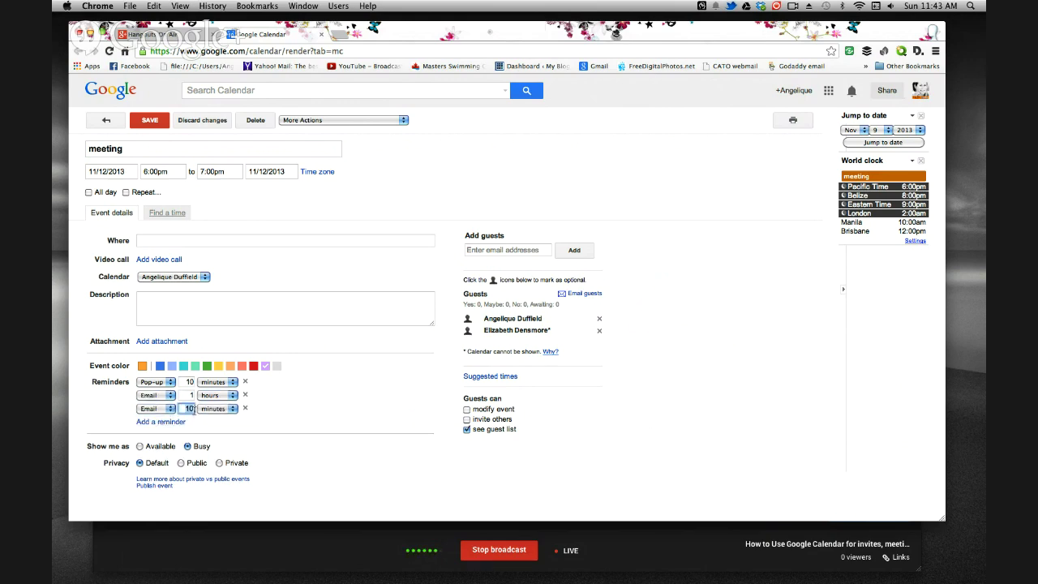
left_click(208, 410)
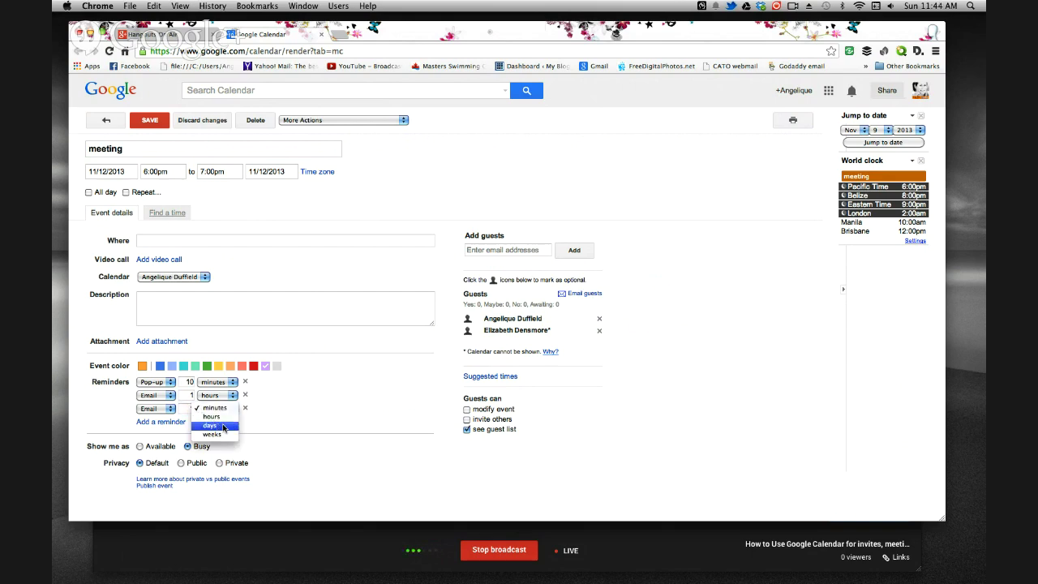
left_click(223, 426)
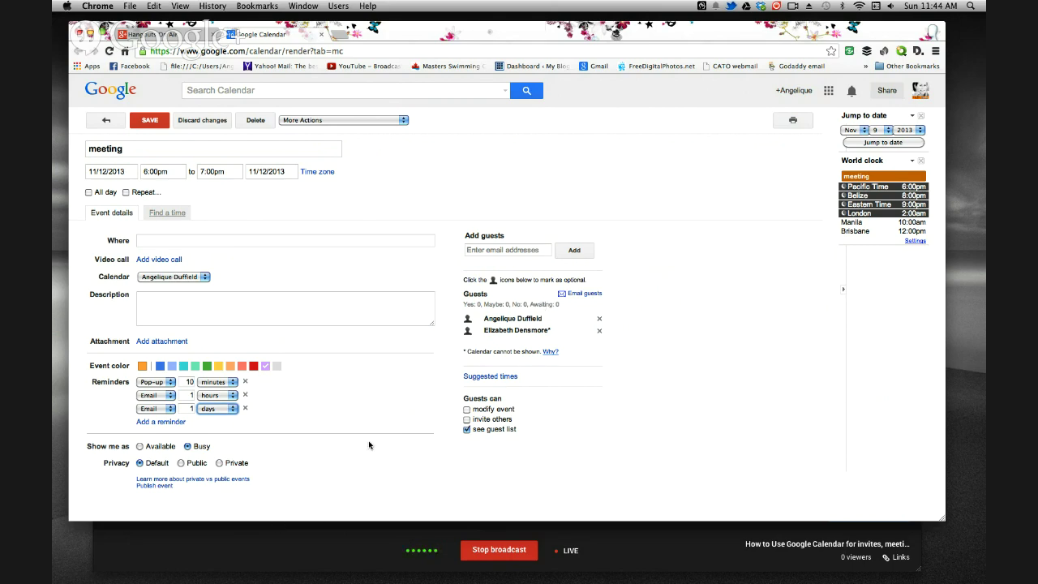
- Set the event location to "from you your computer" and add a video call
left_click(205, 242)
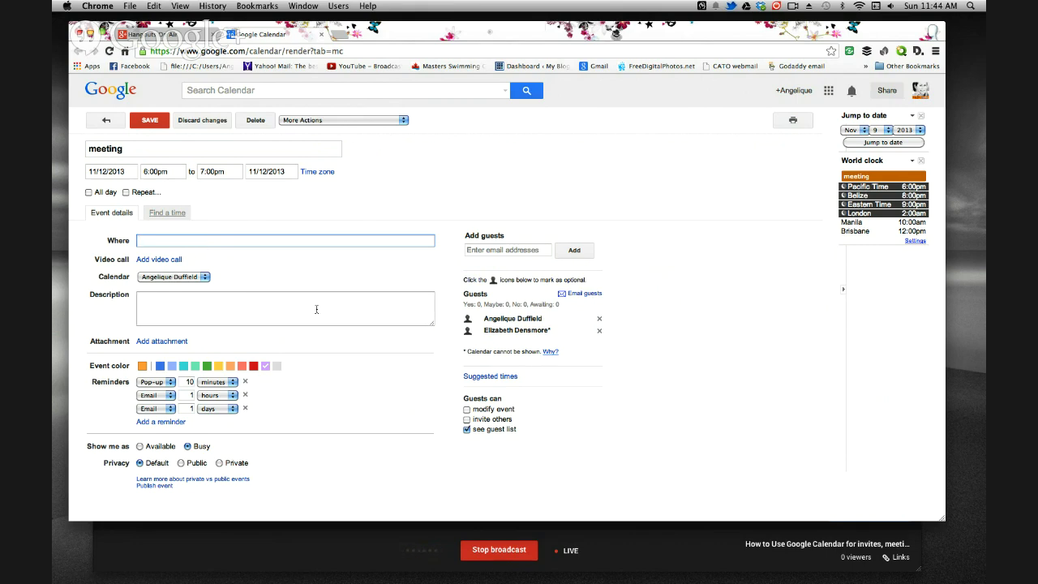
type("from you your computer")
left_click(236, 311)
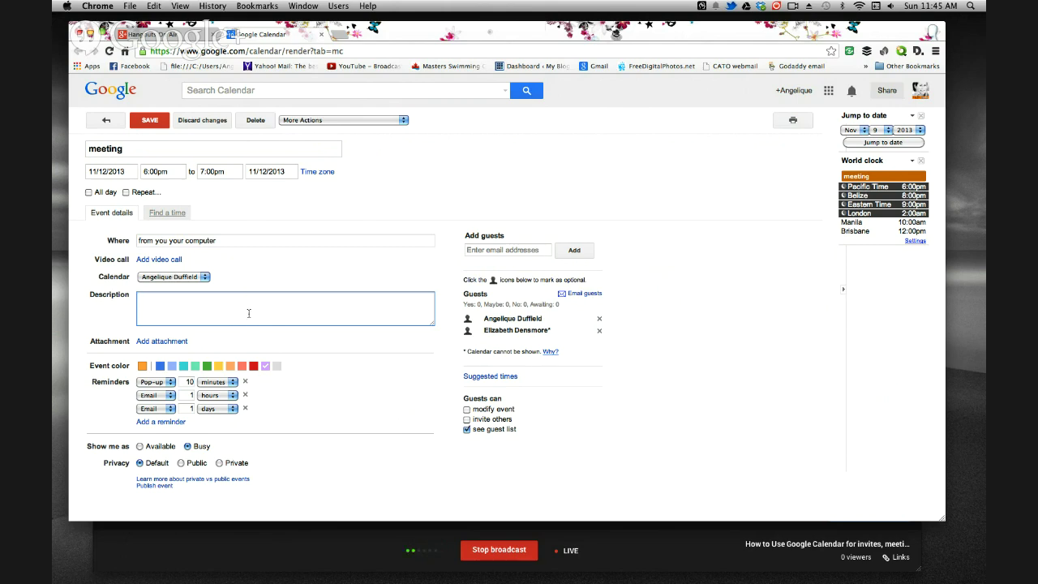
left_click(151, 259)
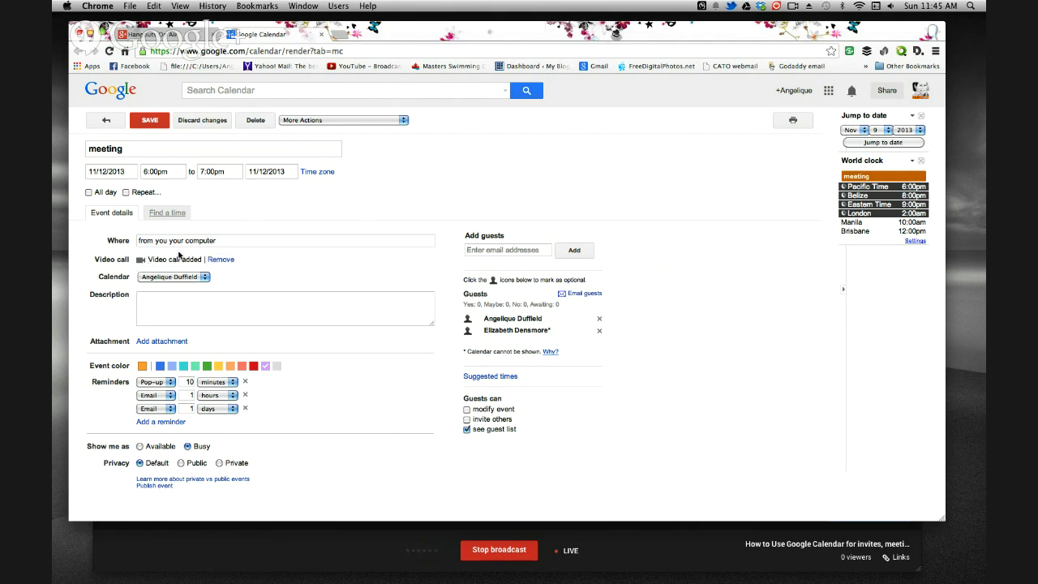
left_click(191, 310)
- Save the event and send the invitations to its guests
left_click(148, 123)
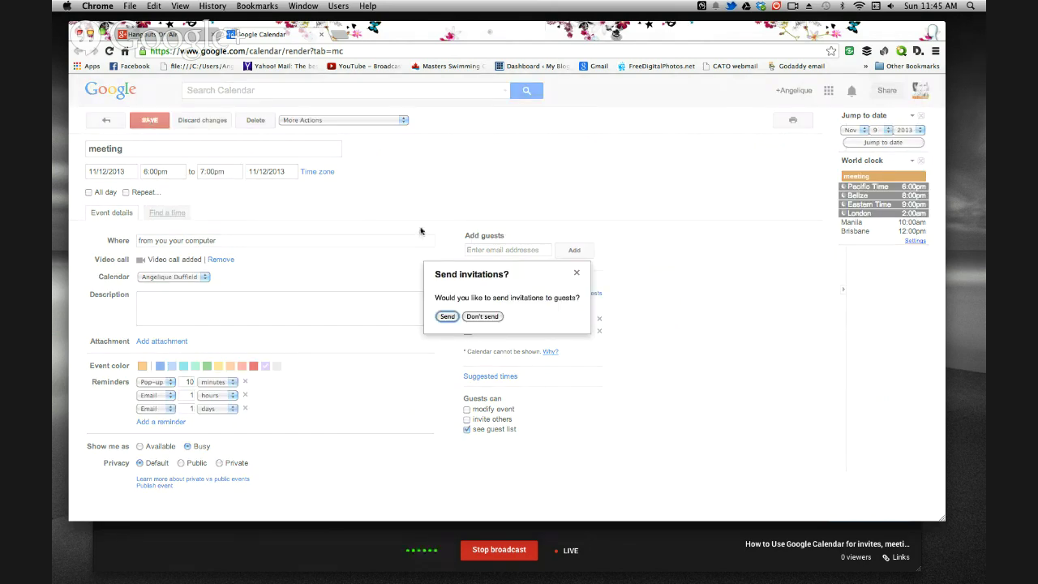
left_click(448, 316)
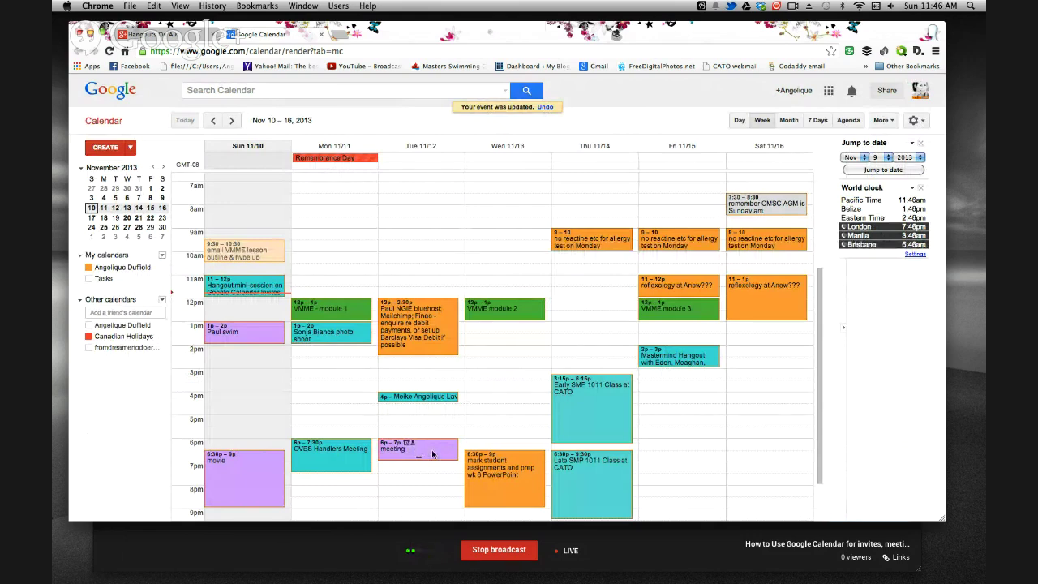
- Check the summary of Tuesday's "meeting" event, including its location, video call link and guests
left_click(432, 454)
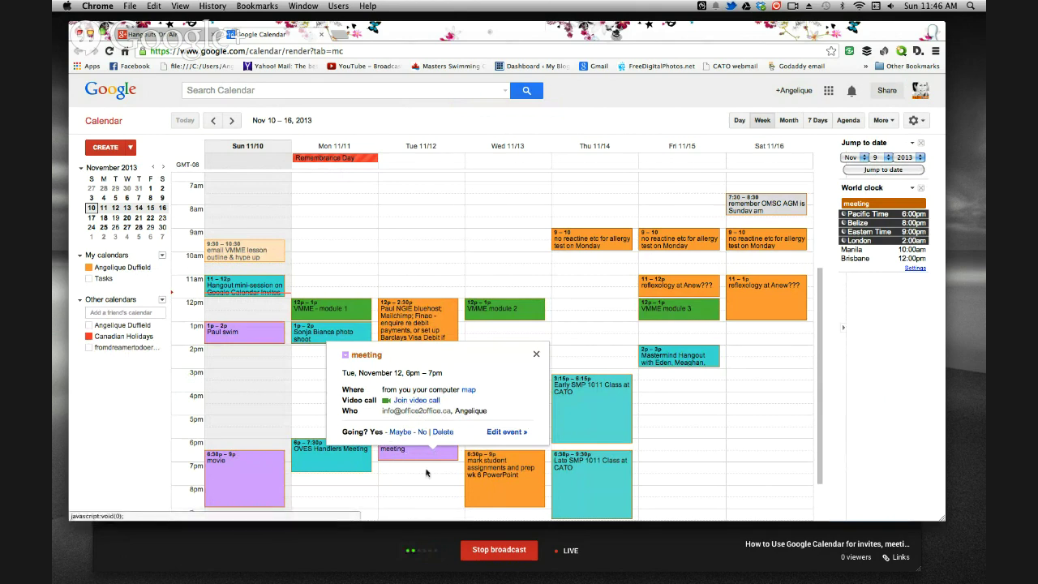
left_click(536, 356)
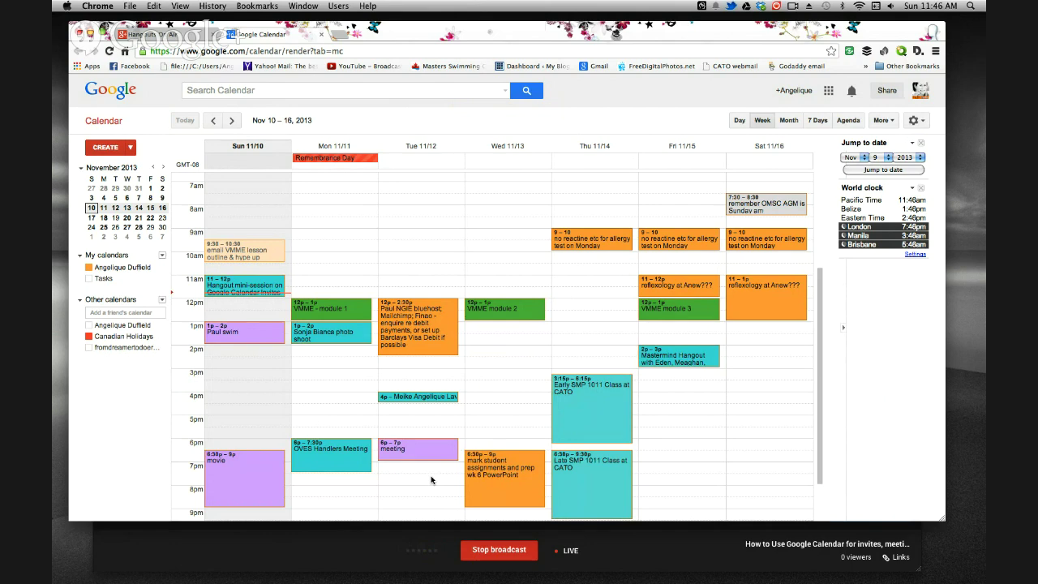
left_click(436, 447)
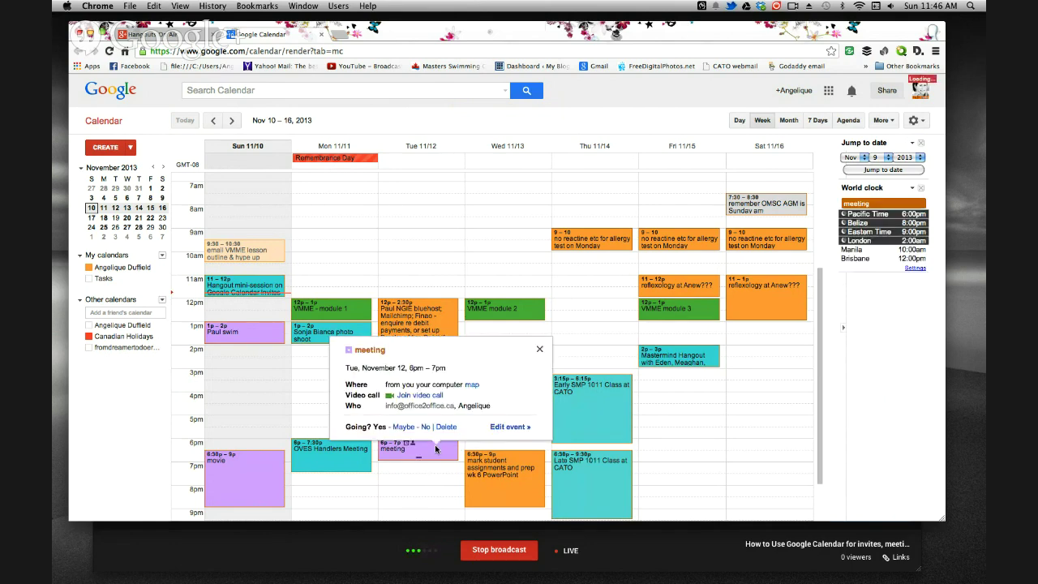
- Open the full details of Tuesday's "meeting" event to check its guests and reminders, and save to return to the calendar
left_click(436, 448)
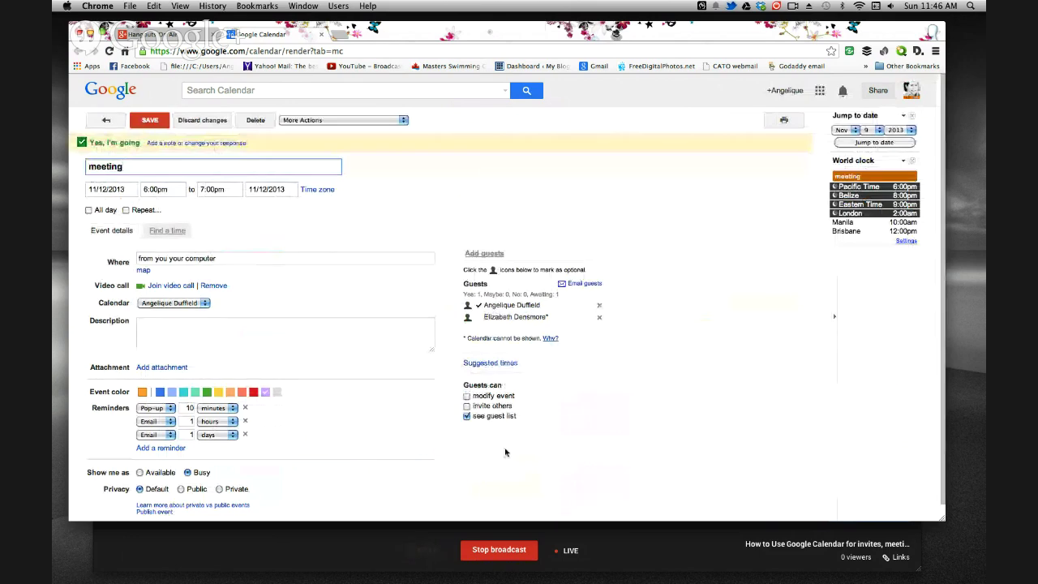
left_click(147, 121)
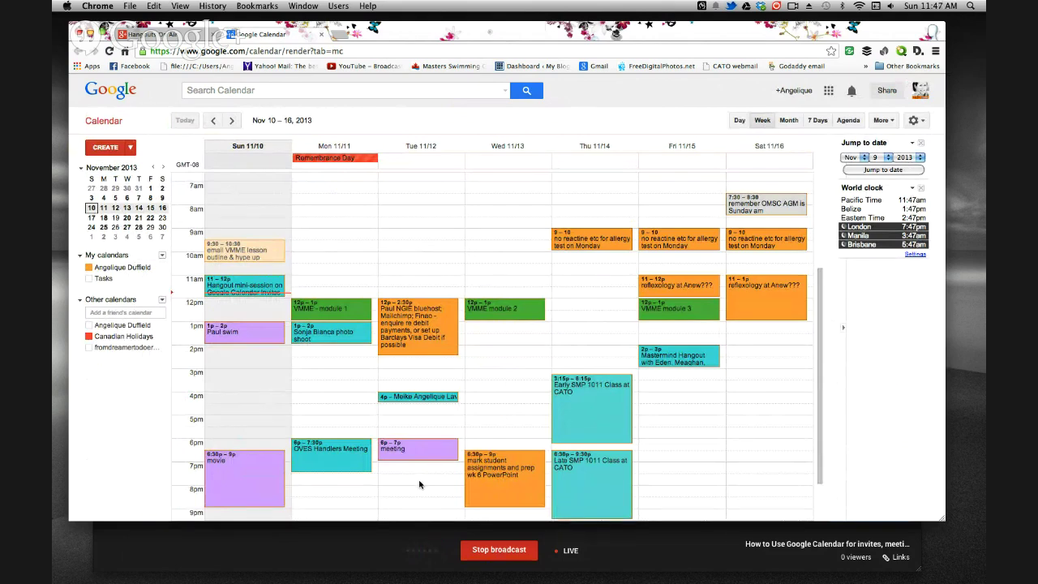
- Add another guest from the suggested contacts to Tuesday's "meeting" event, and save the updated event
double_click(425, 452)
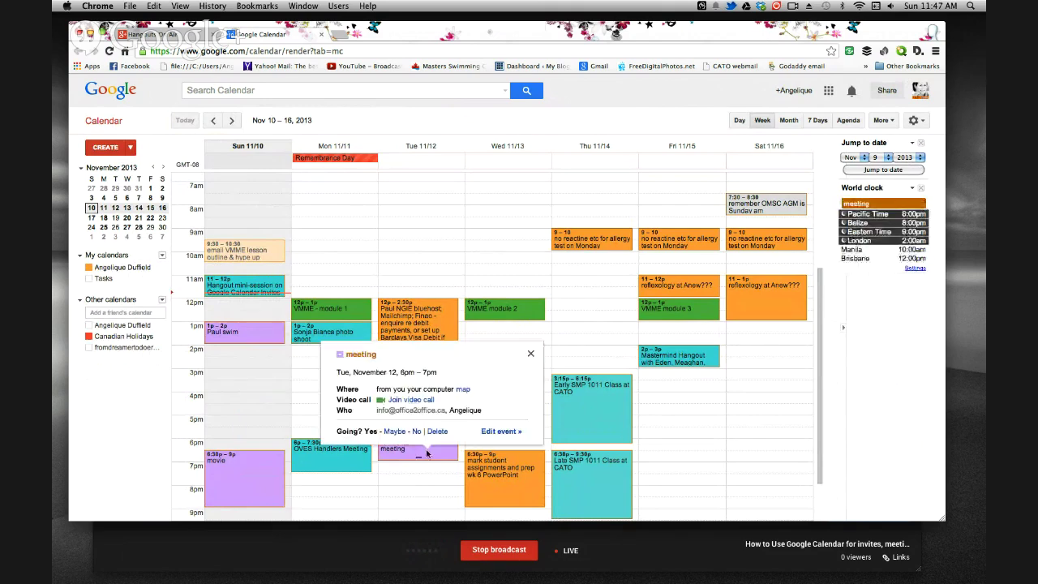
left_click(426, 453)
left_click(436, 429)
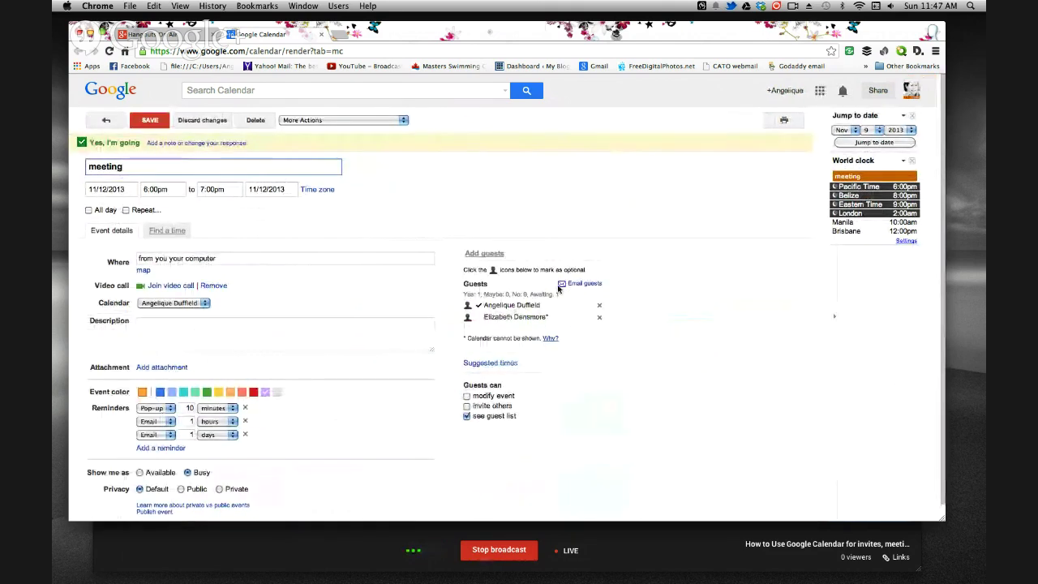
left_click(484, 253)
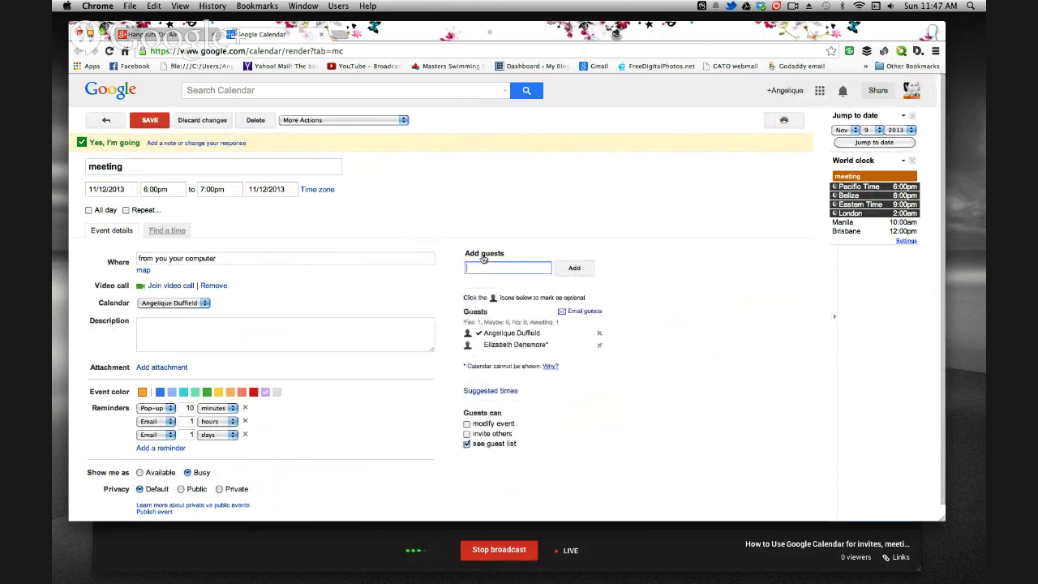
type("eli")
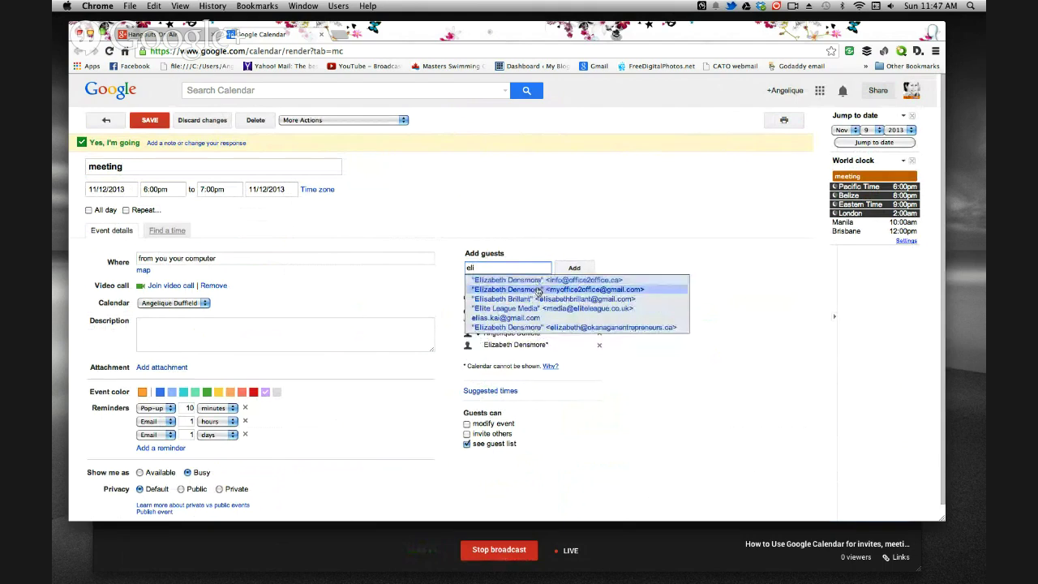
left_click(538, 290)
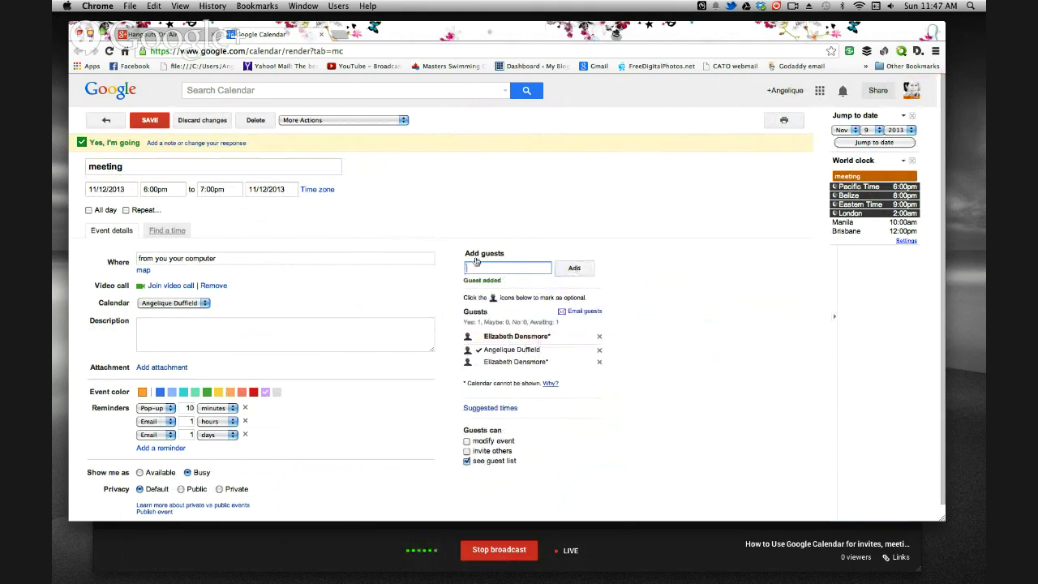
left_click(567, 269)
left_click(150, 120)
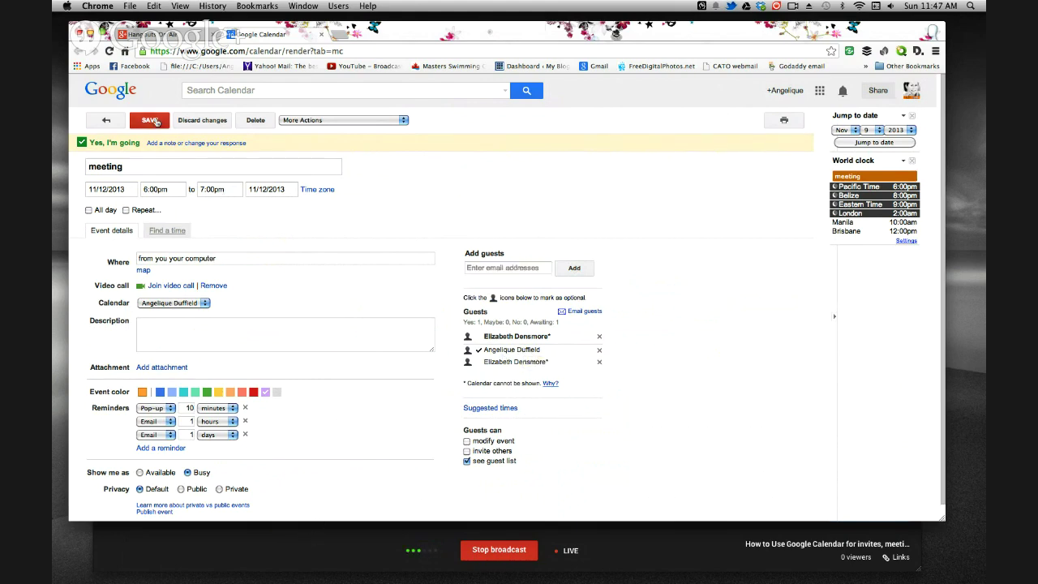
left_click(439, 317)
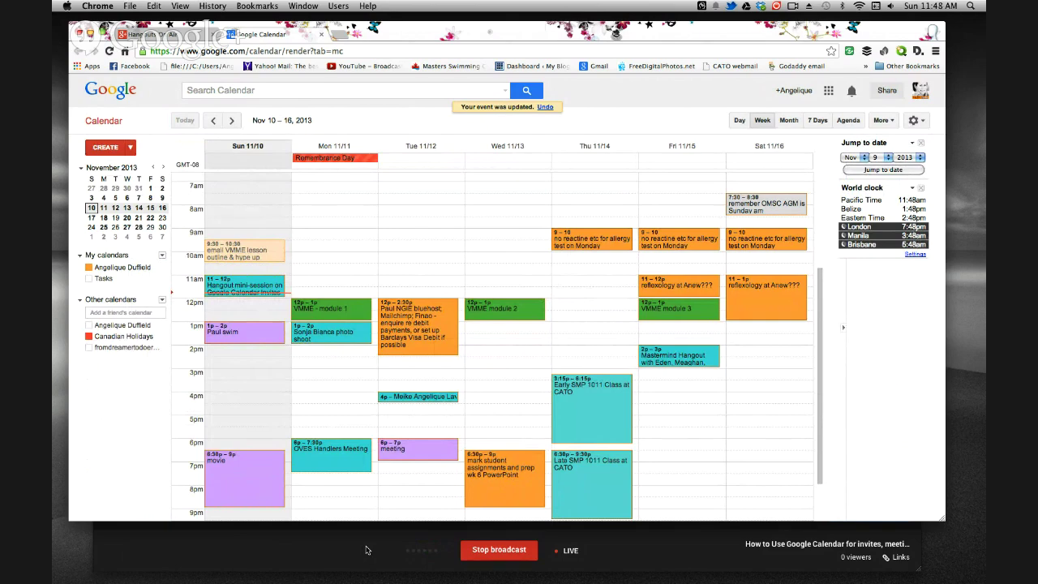
- Reopen Tuesday's "meeting" event to check the guests' responses, and save to return to the calendar
double_click(430, 449)
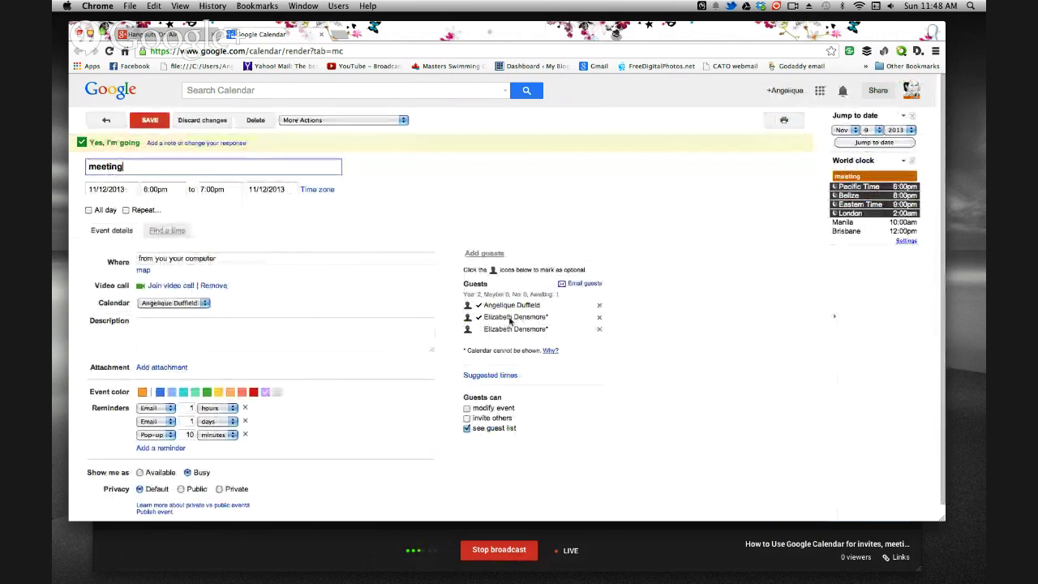
left_click(298, 331)
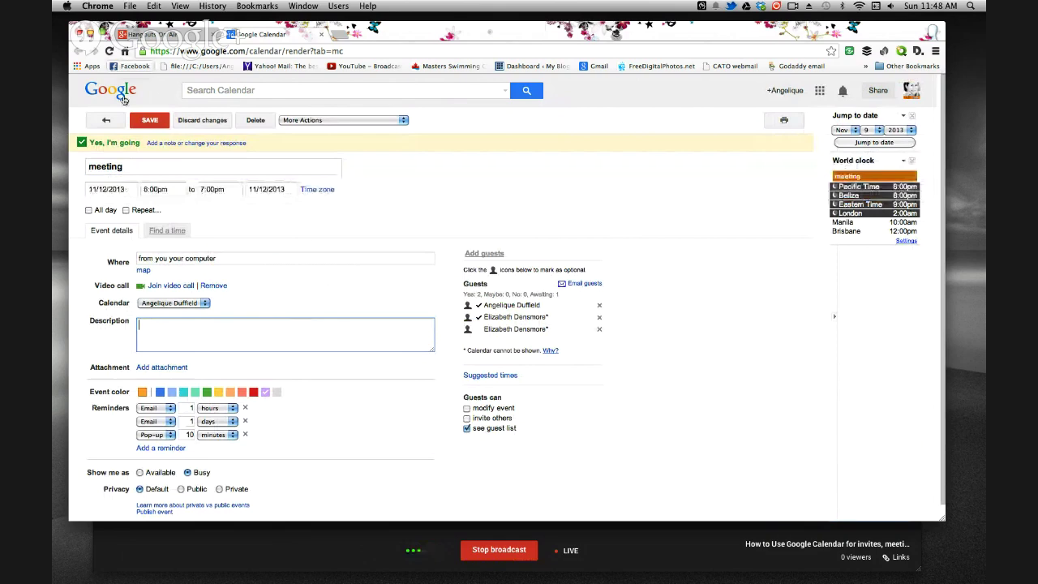
left_click(150, 120)
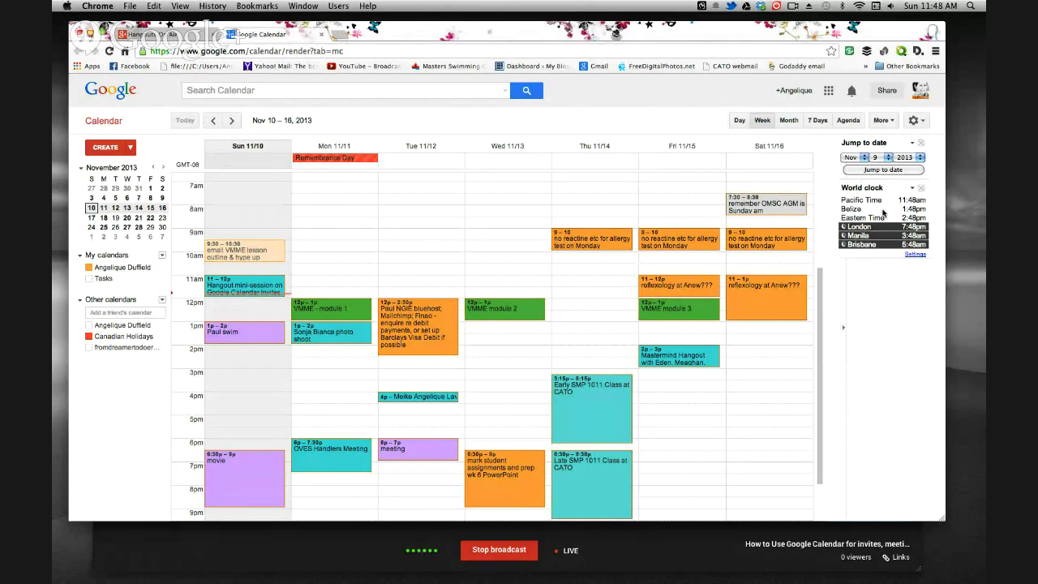
- Open the Labs page of the calendar settings
left_click(914, 120)
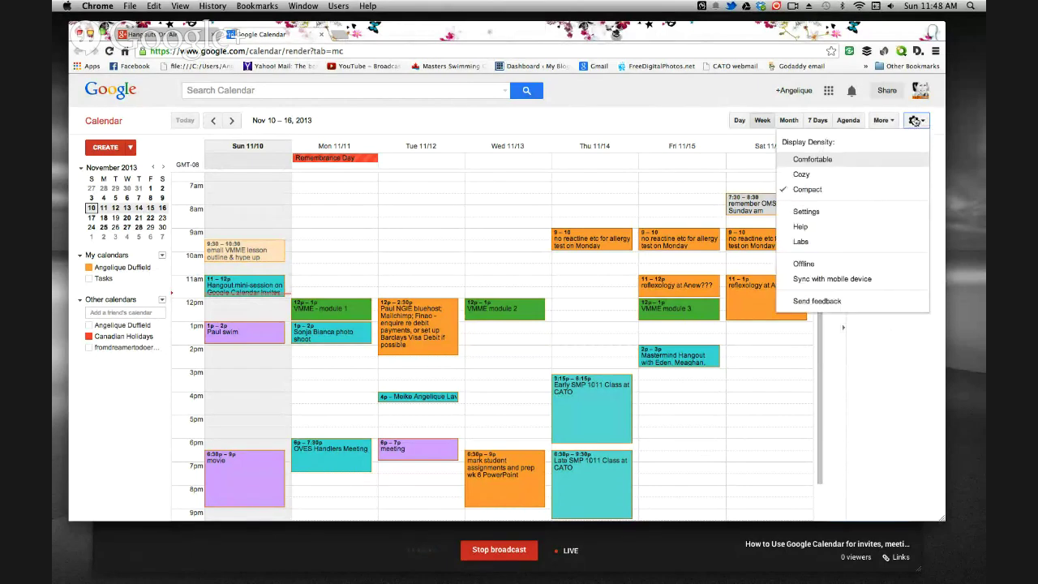
left_click(914, 120)
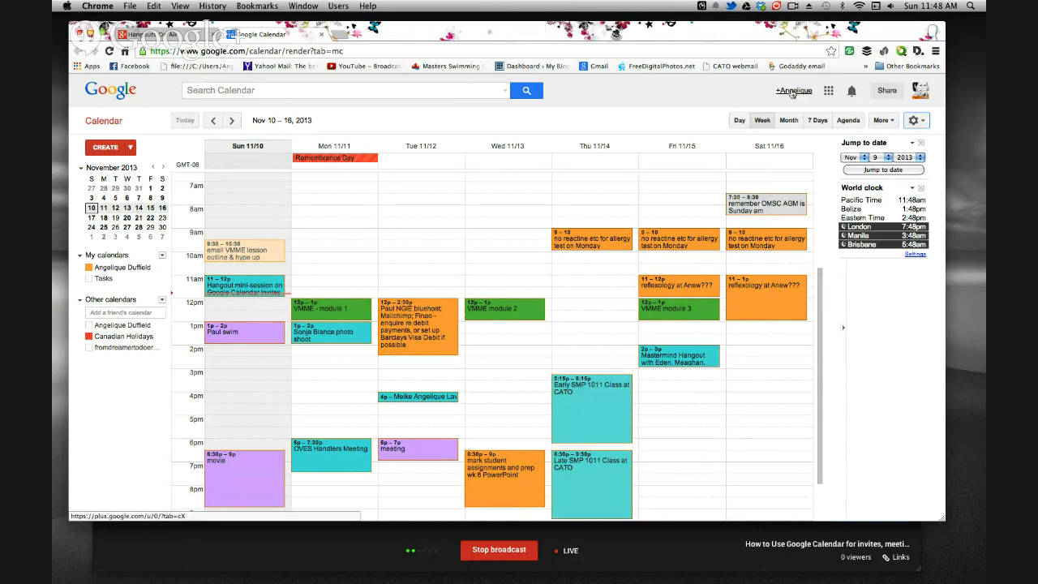
left_click(919, 121)
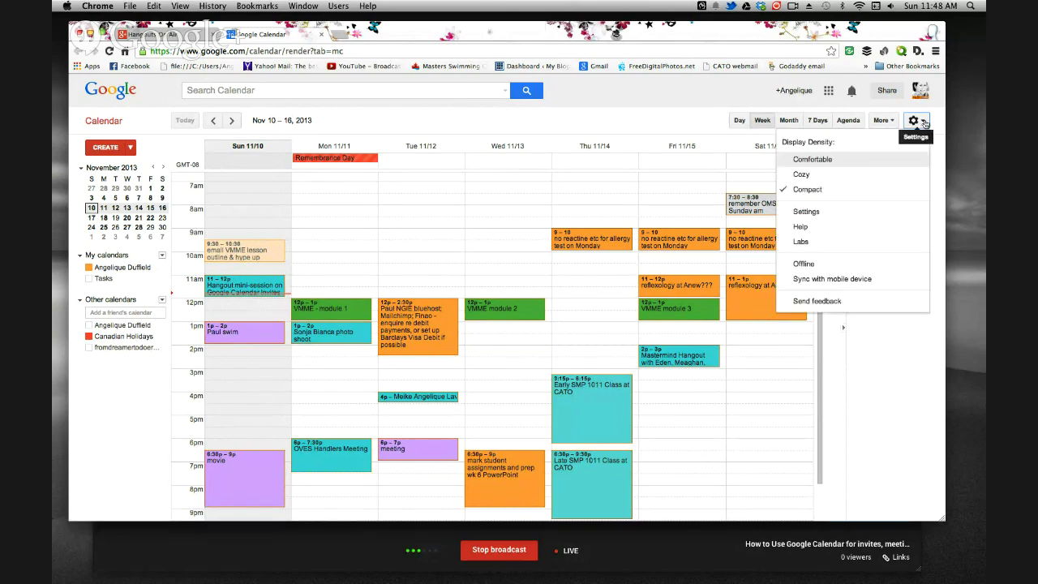
left_click(800, 242)
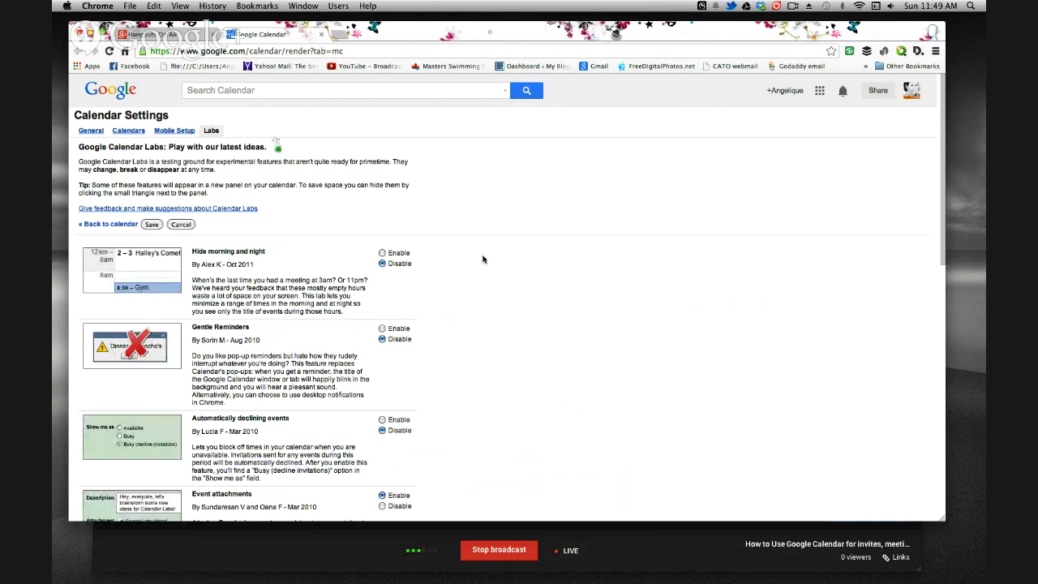
- Examine the Labs features on offer, including Event attachments, Background image, Jump to date and World clock, and save the Labs settings
scroll(482, 286, "down", 1)
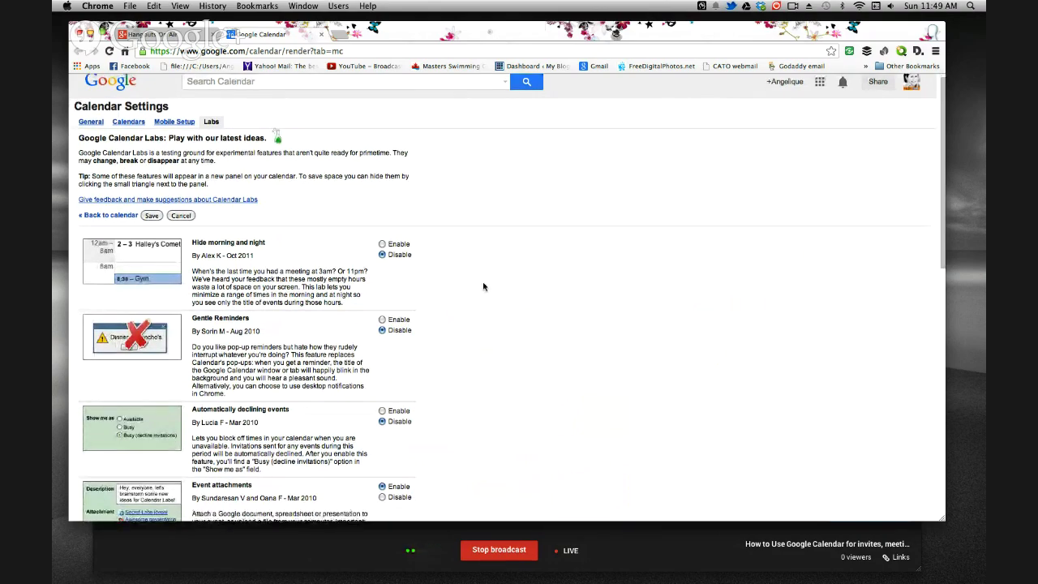
scroll(482, 285, "down", 2)
scroll(482, 282, "down", 5)
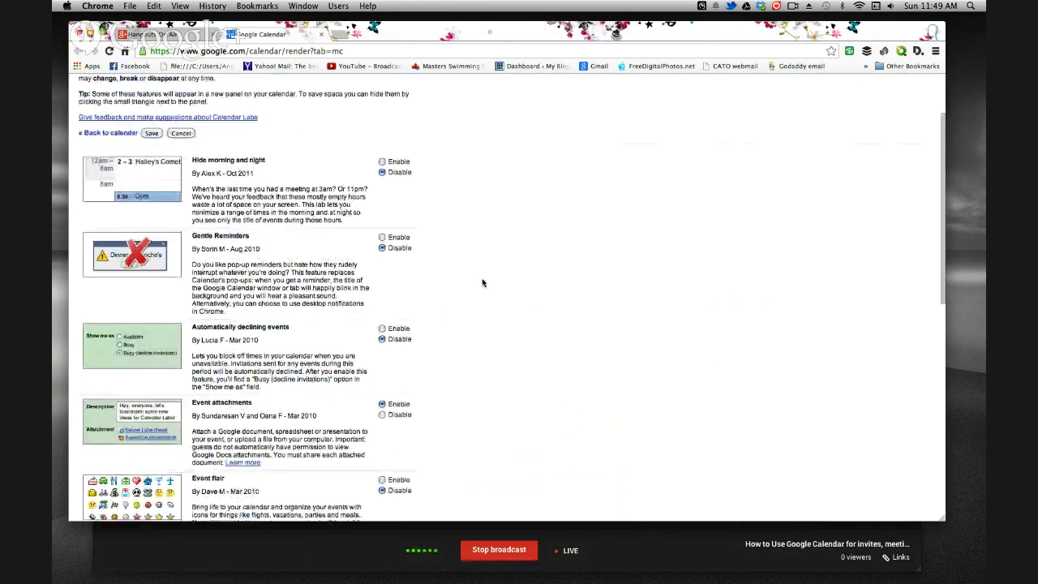
scroll(483, 282, "down", 5)
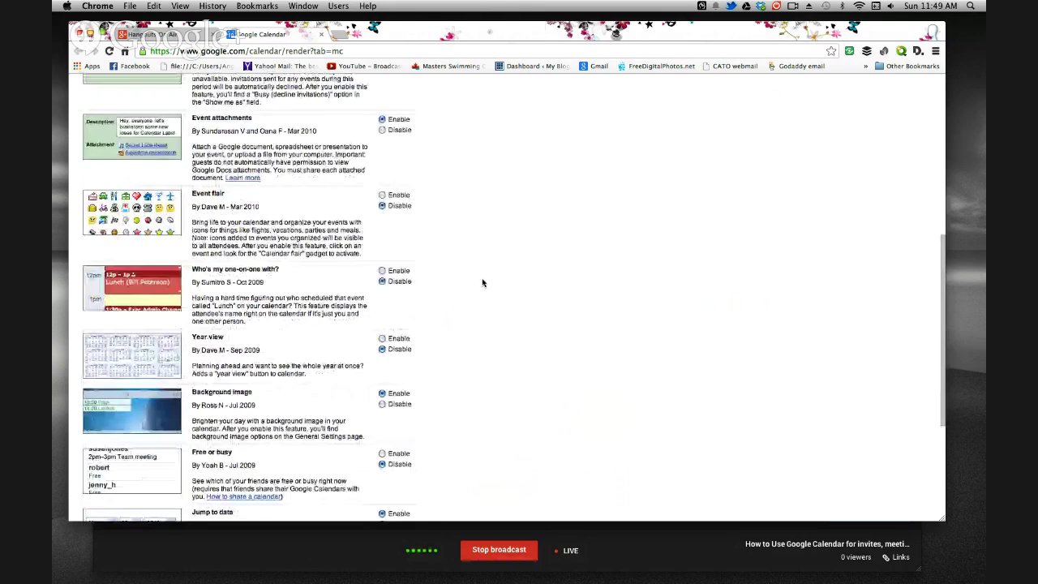
scroll(482, 282, "down", 5)
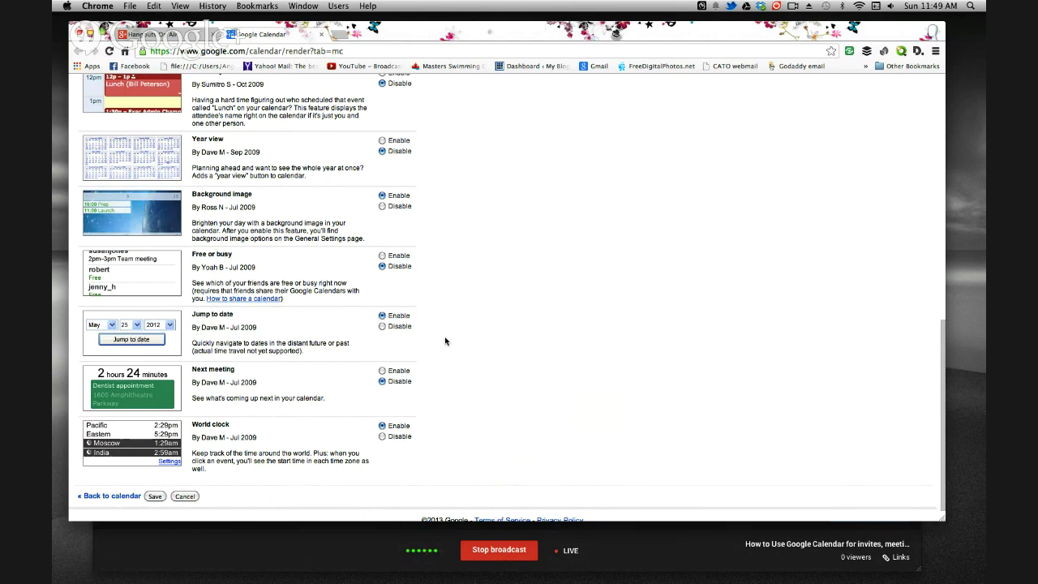
scroll(445, 341, "up", 3)
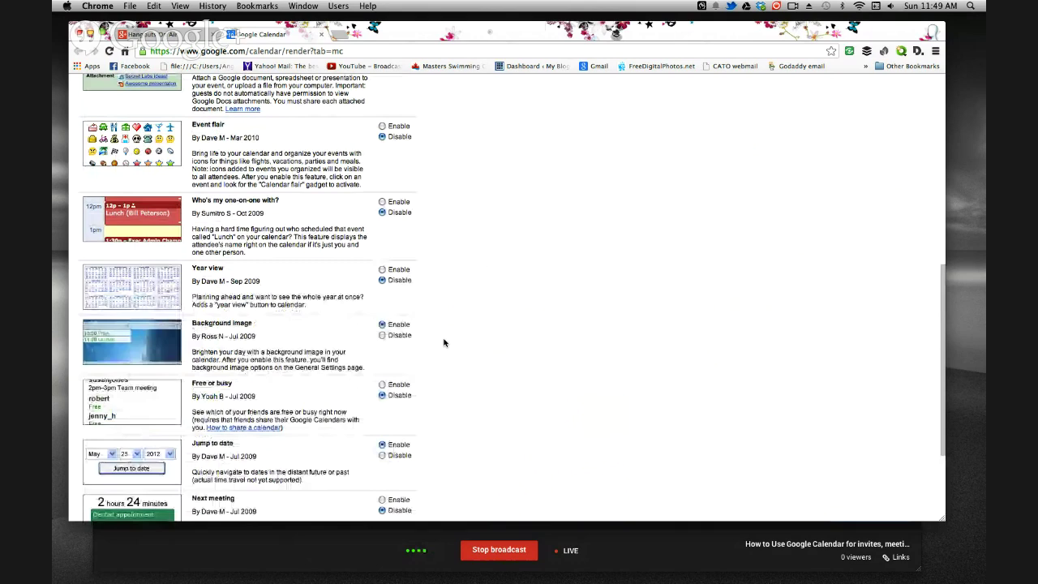
scroll(433, 344, "up", 4)
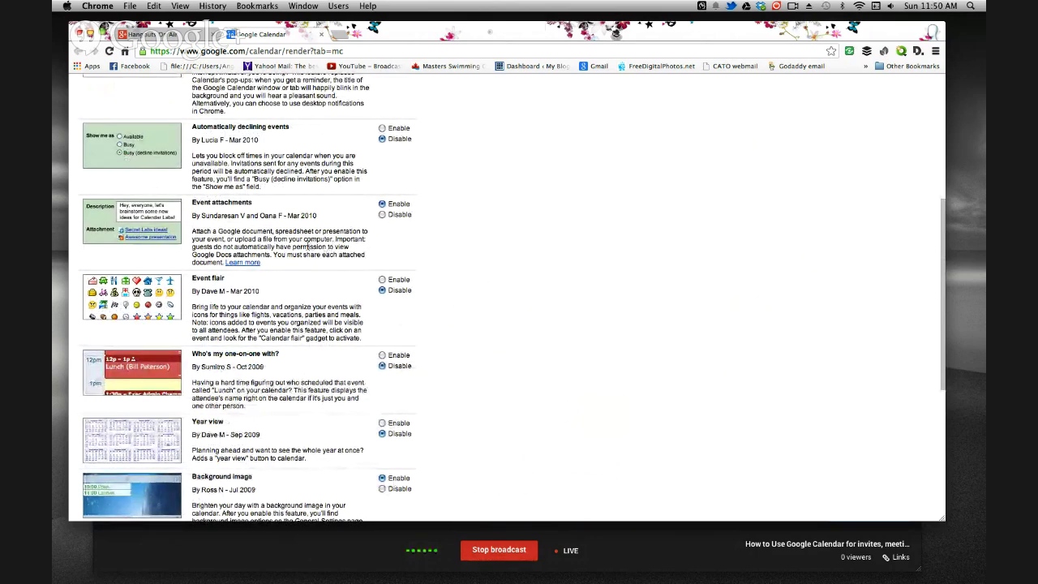
scroll(302, 248, "up", 4)
scroll(302, 249, "up", 4)
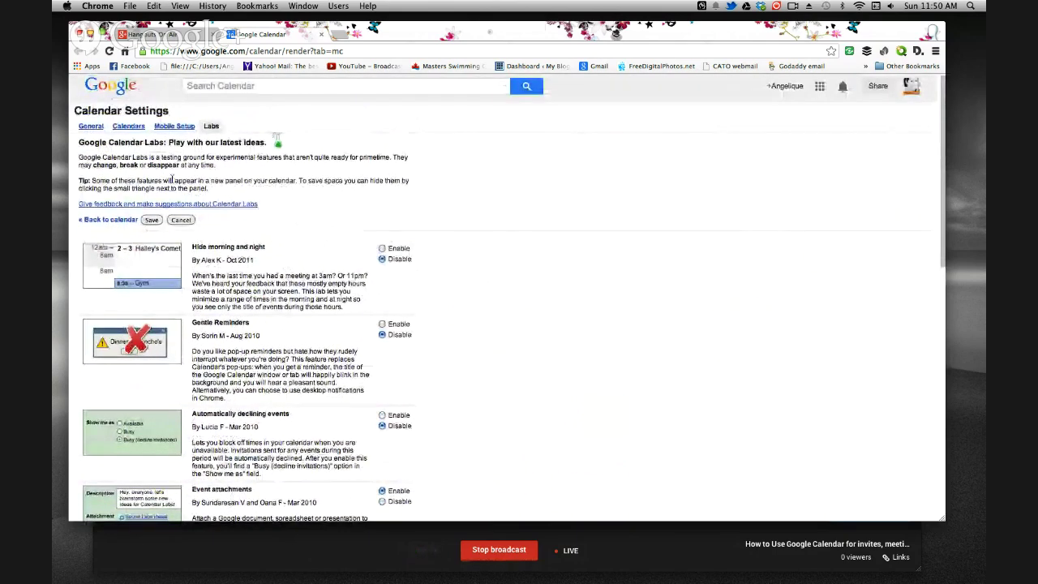
left_click(151, 220)
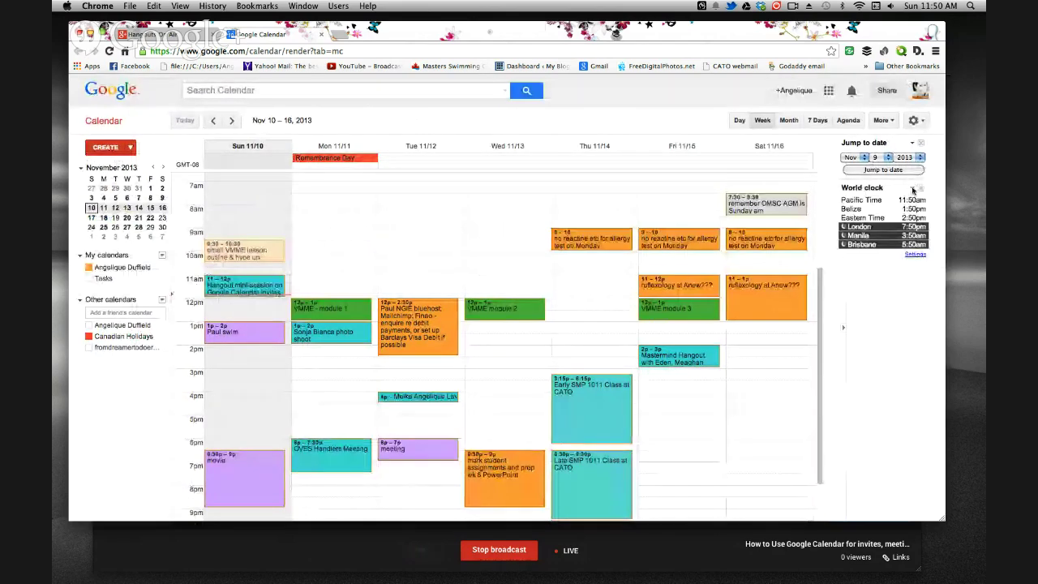
left_click(914, 120)
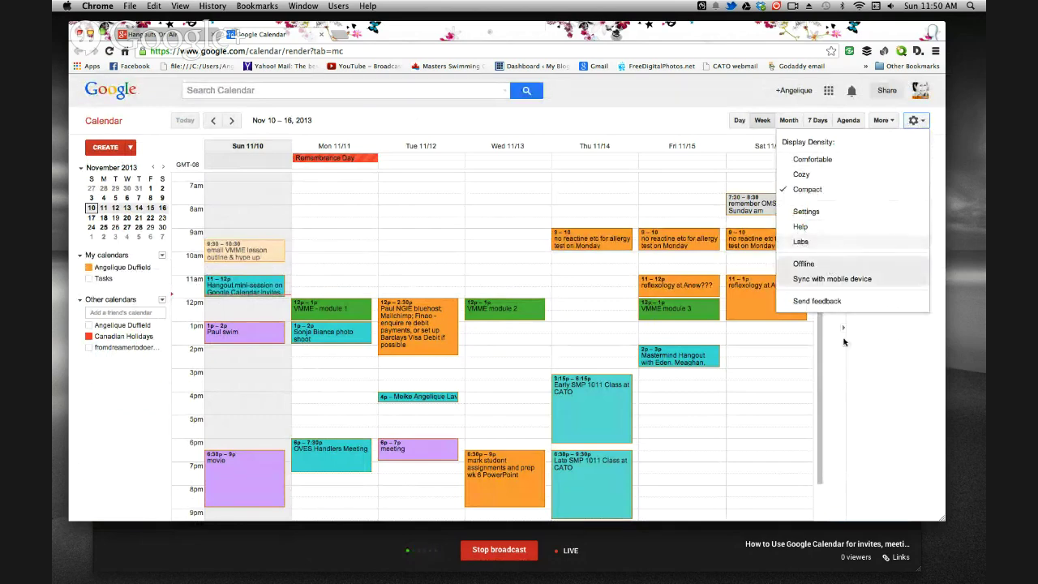
left_click(868, 333)
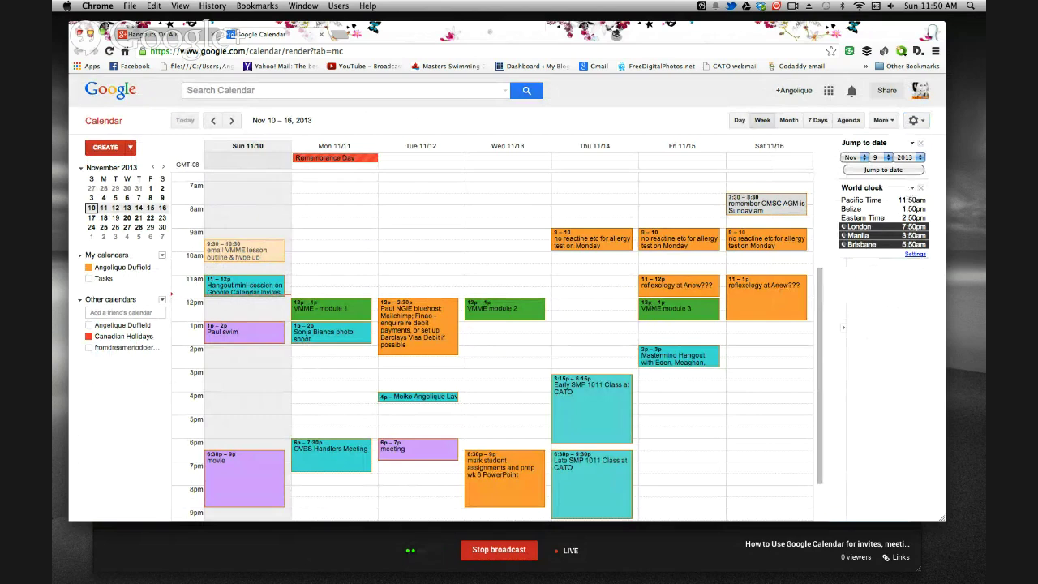
left_click(911, 189)
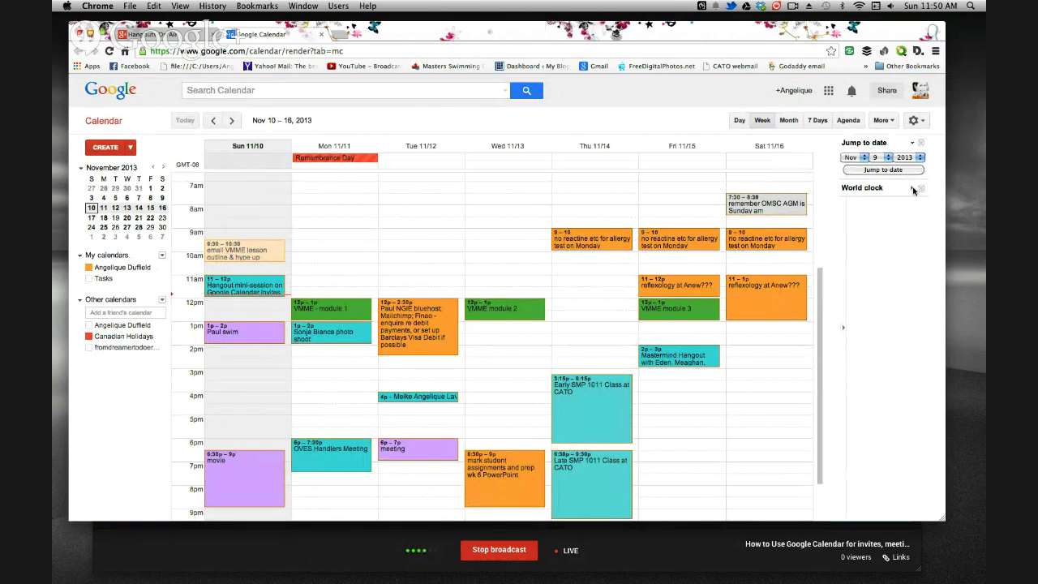
left_click(912, 188)
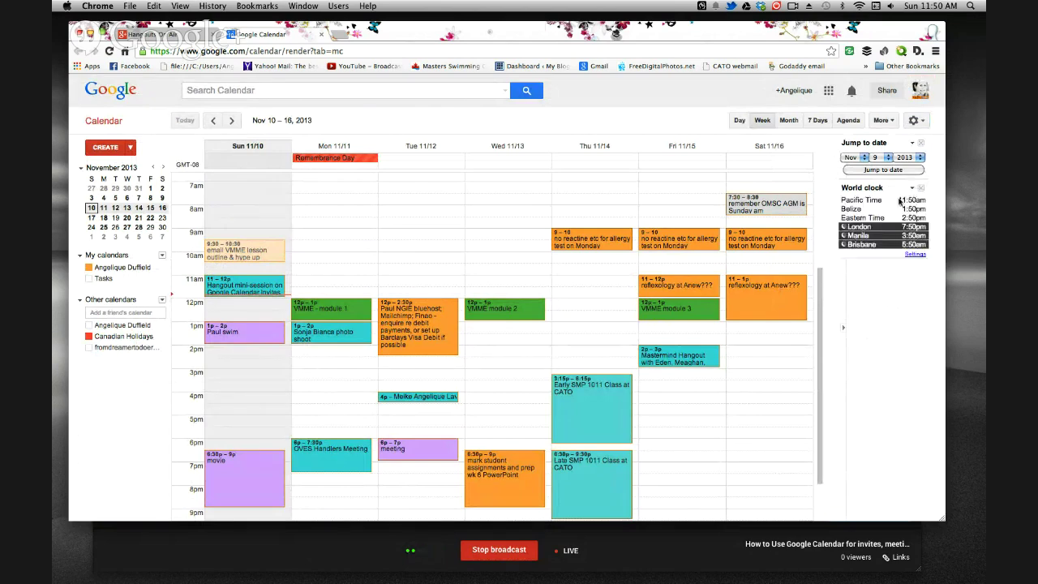
- Review the list of selectable time zones in the World clock settings, and save the selection
left_click(914, 255)
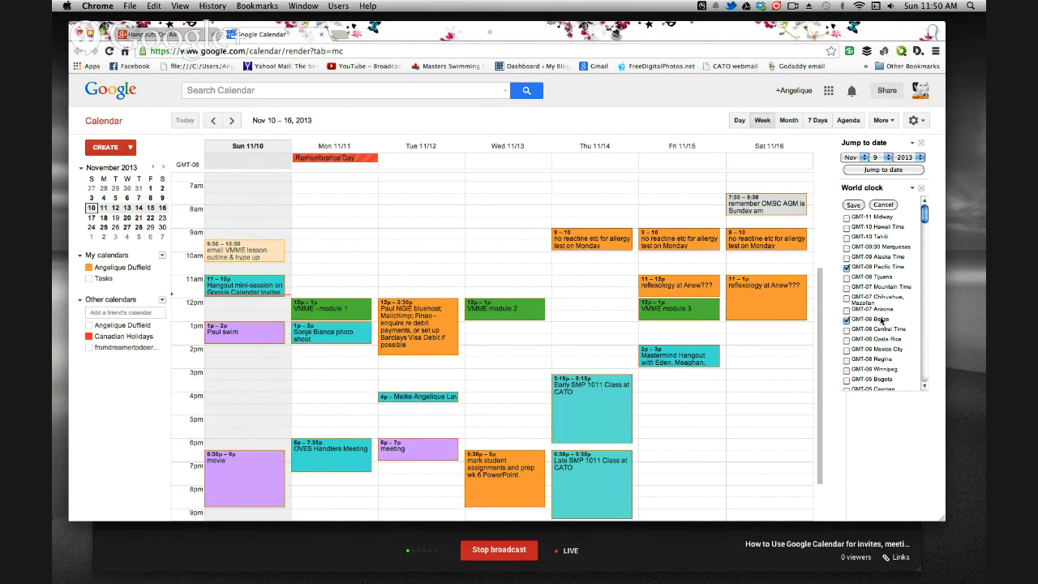
left_click_drag(924, 213, 928, 254)
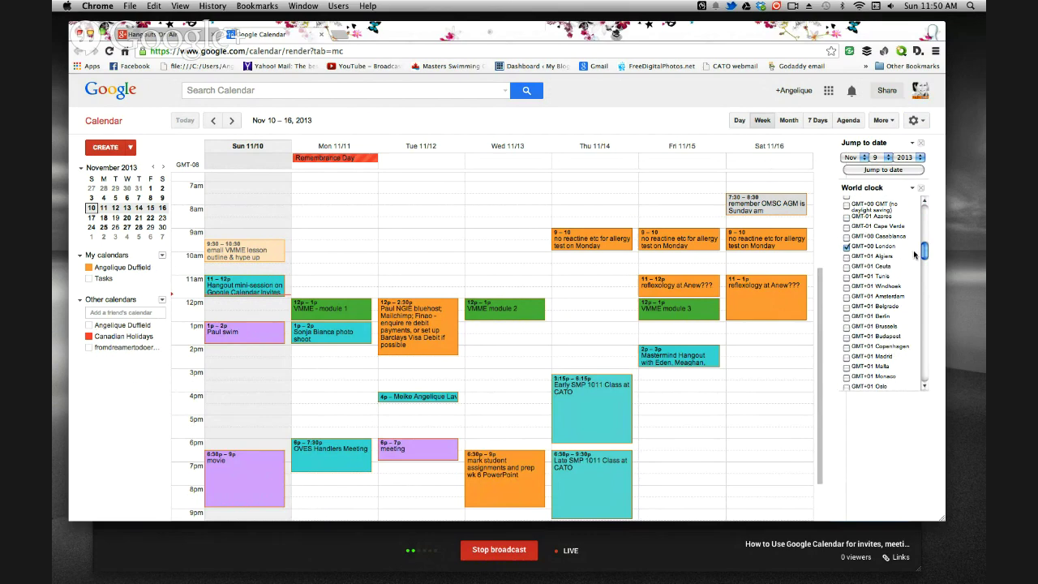
left_click_drag(925, 253, 923, 369)
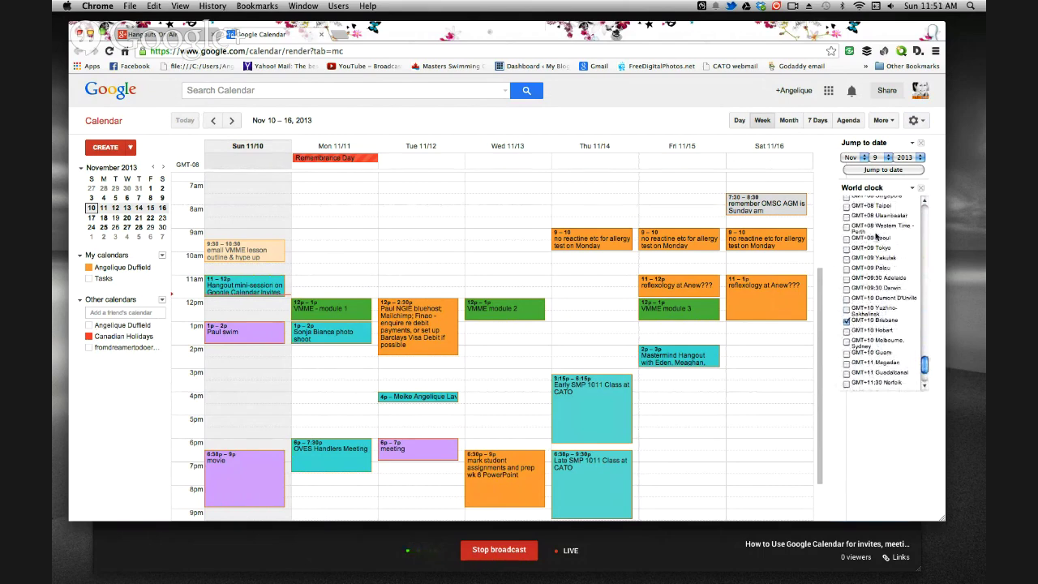
left_click(912, 190)
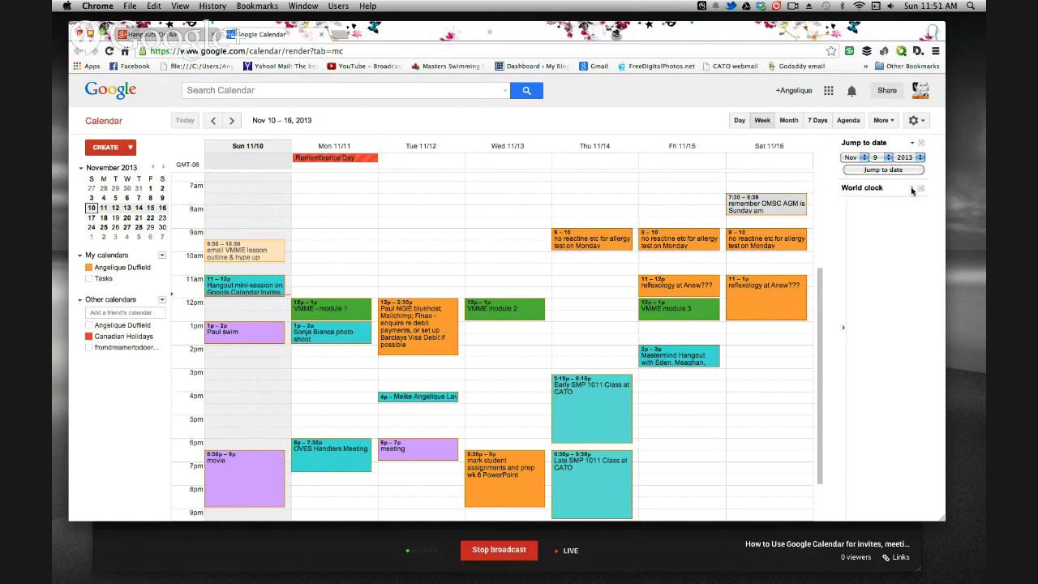
left_click(913, 190)
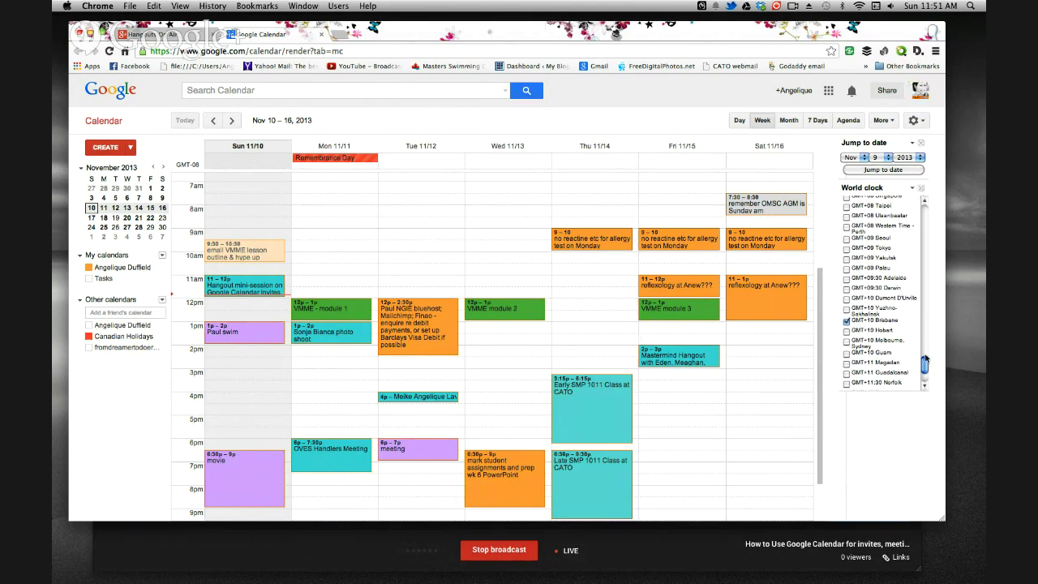
scroll(923, 299, "up", 10)
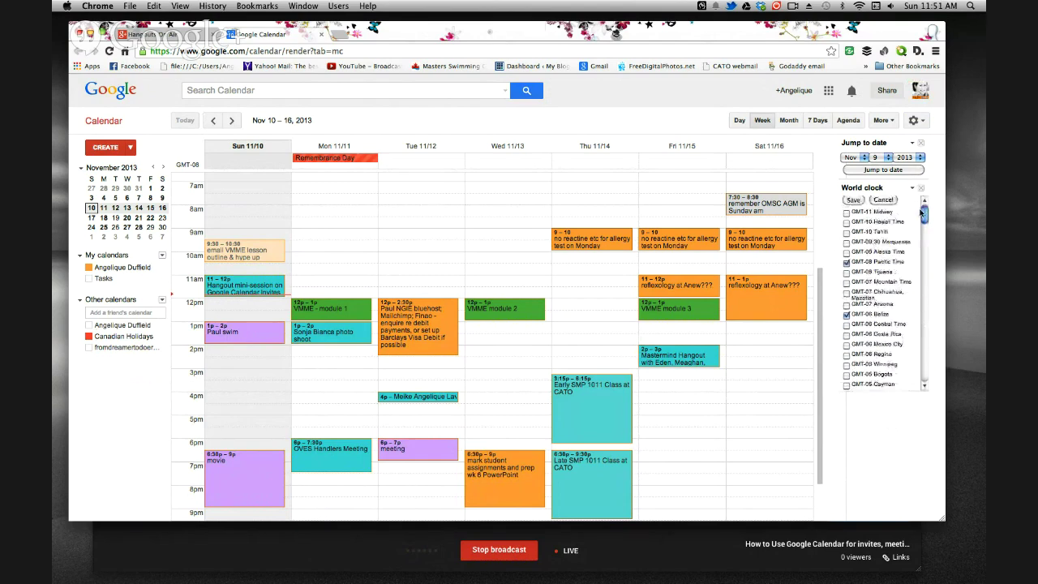
left_click(854, 204)
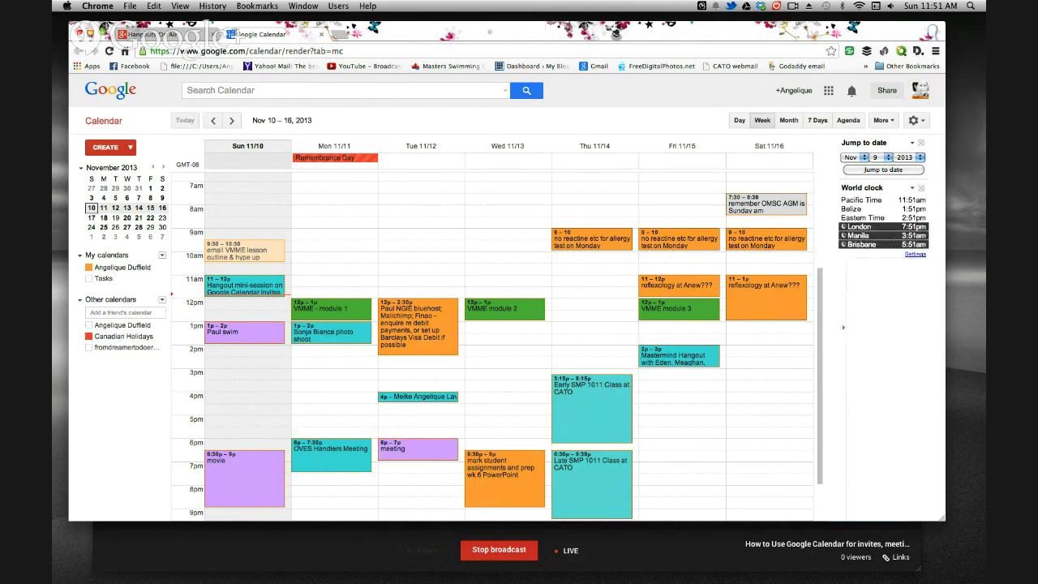